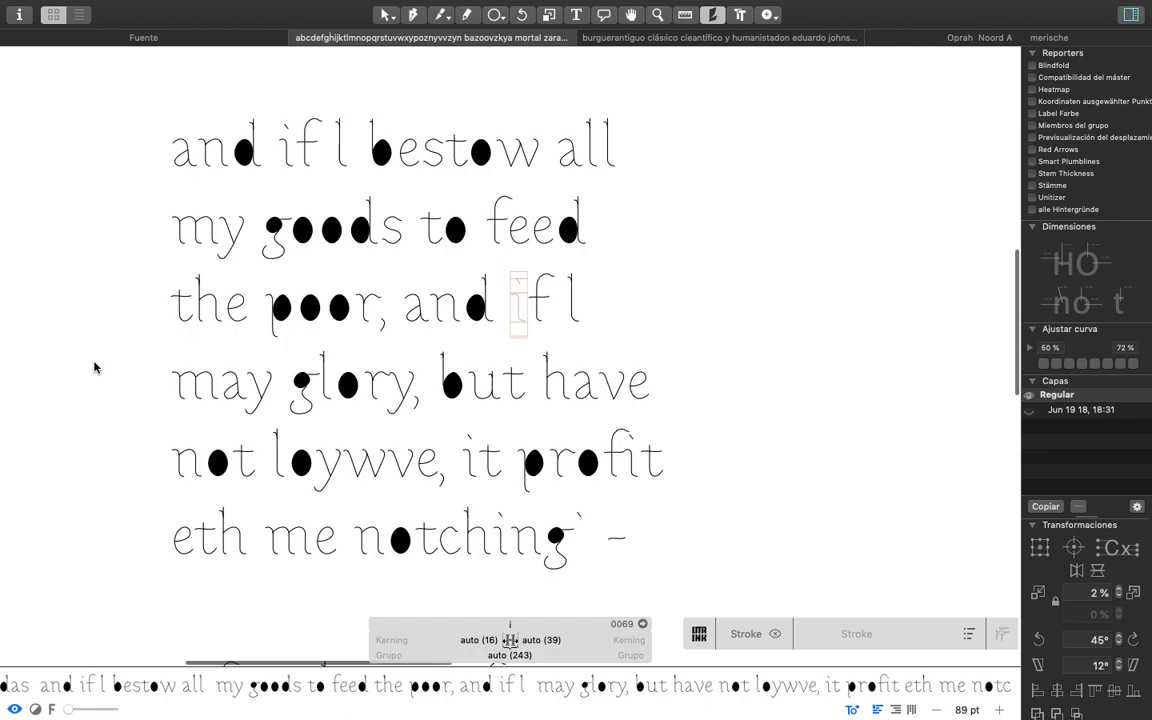
# Examine the single-line skeleton paths of the a, d, i and f glyphs in the sample words "and if".
pyautogui.hscroll(-3, 90, 340)
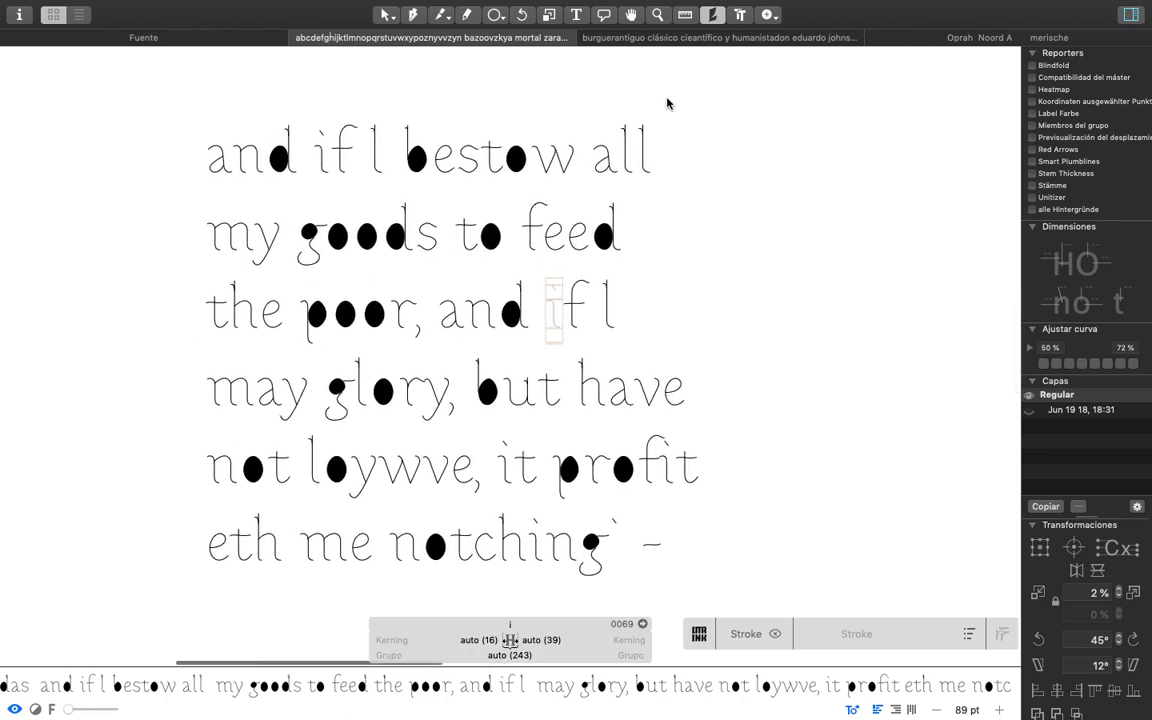
pyautogui.scroll(3, 218, 163)
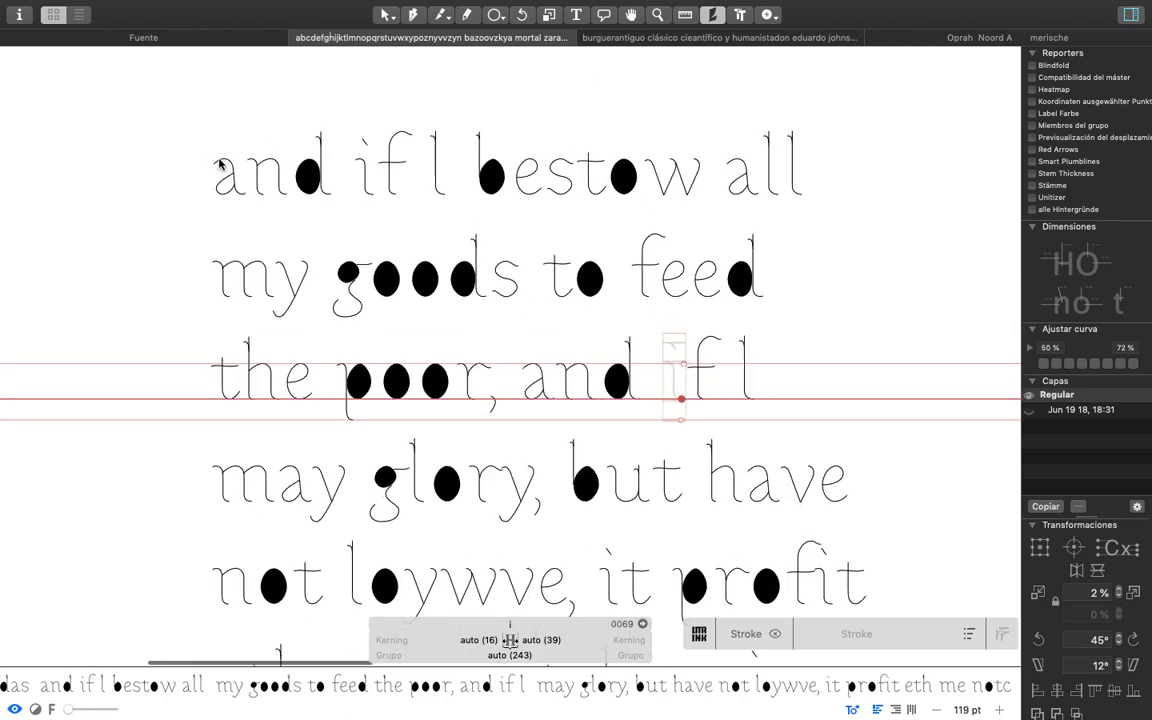
pyautogui.scroll(10, 280, 199)
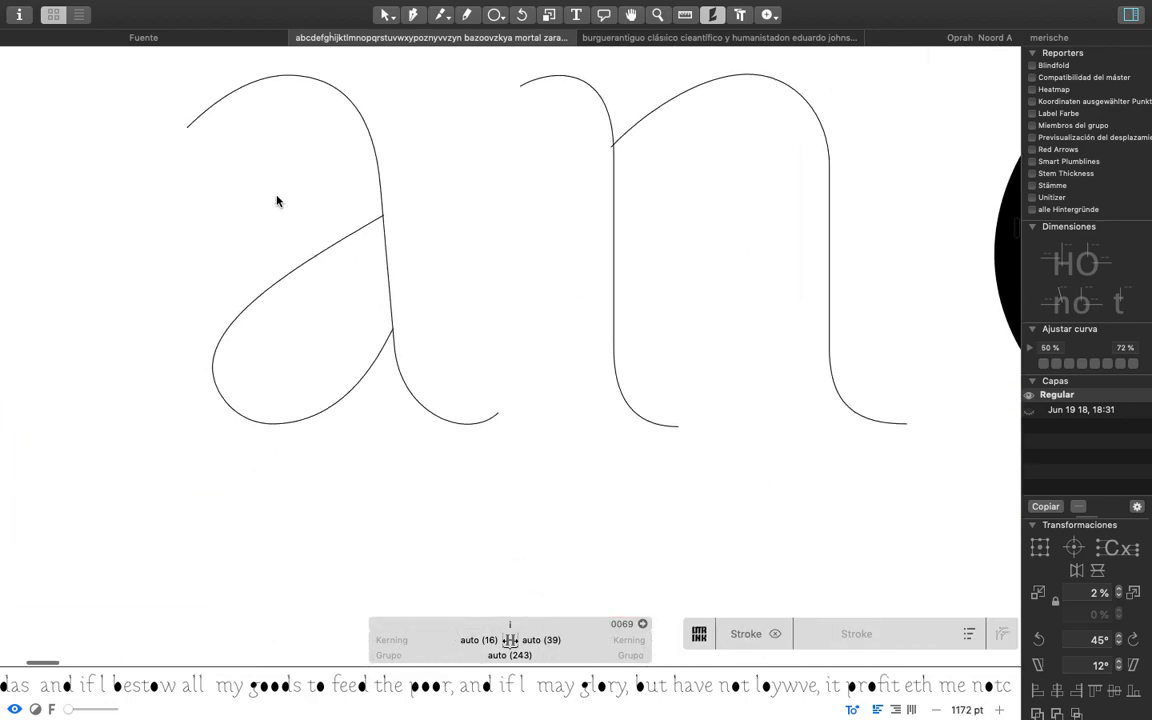
pyautogui.doubleClick(281, 199)
pyautogui.hscroll(5, 625, 273)
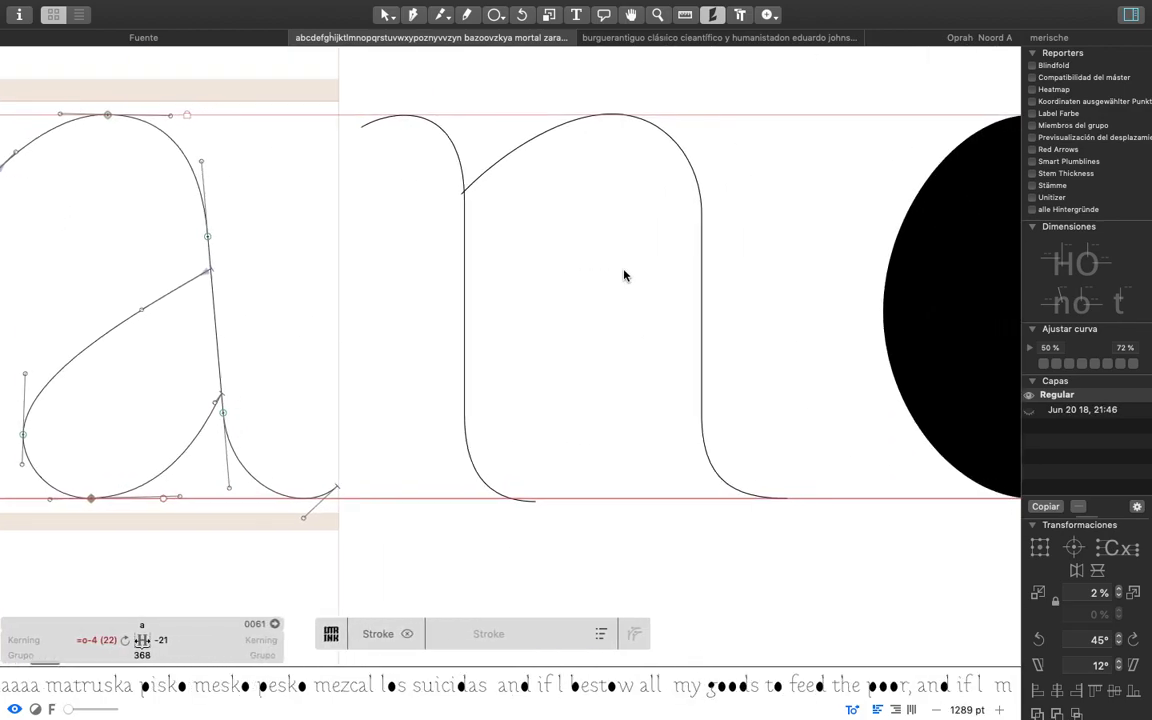
pyautogui.hscroll(8, 624, 275)
pyautogui.doubleClick(548, 283)
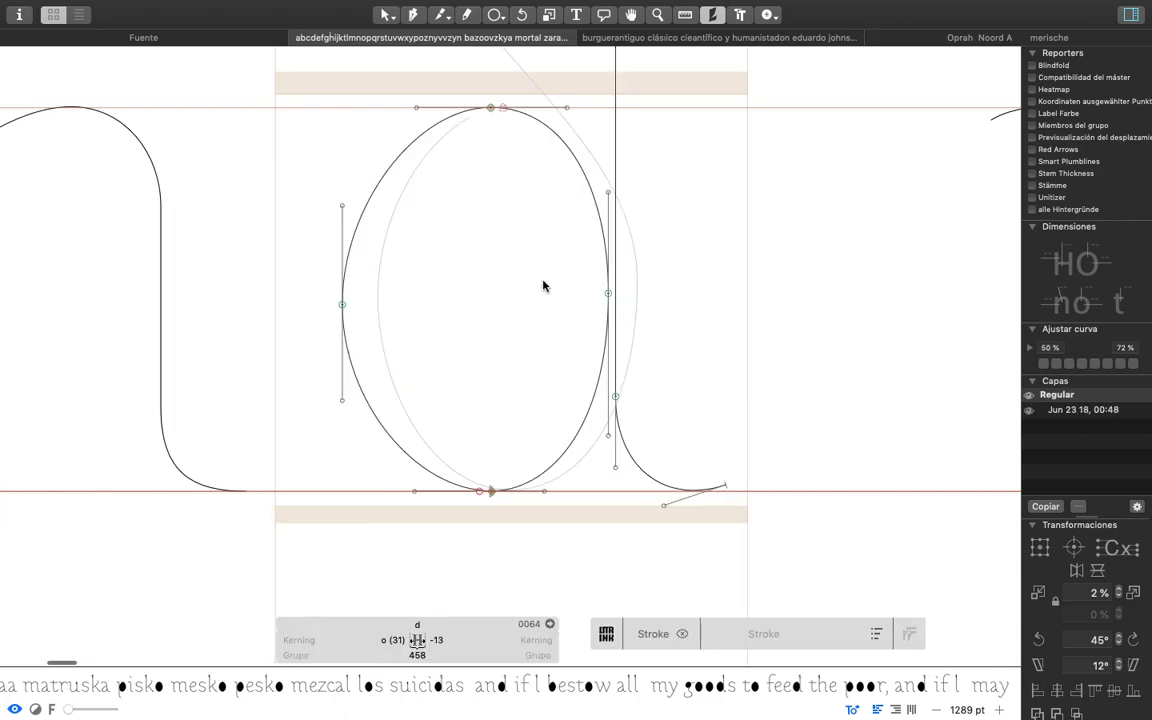
pyautogui.scroll(-4, 481, 403)
pyautogui.hscroll(3, 520, 406)
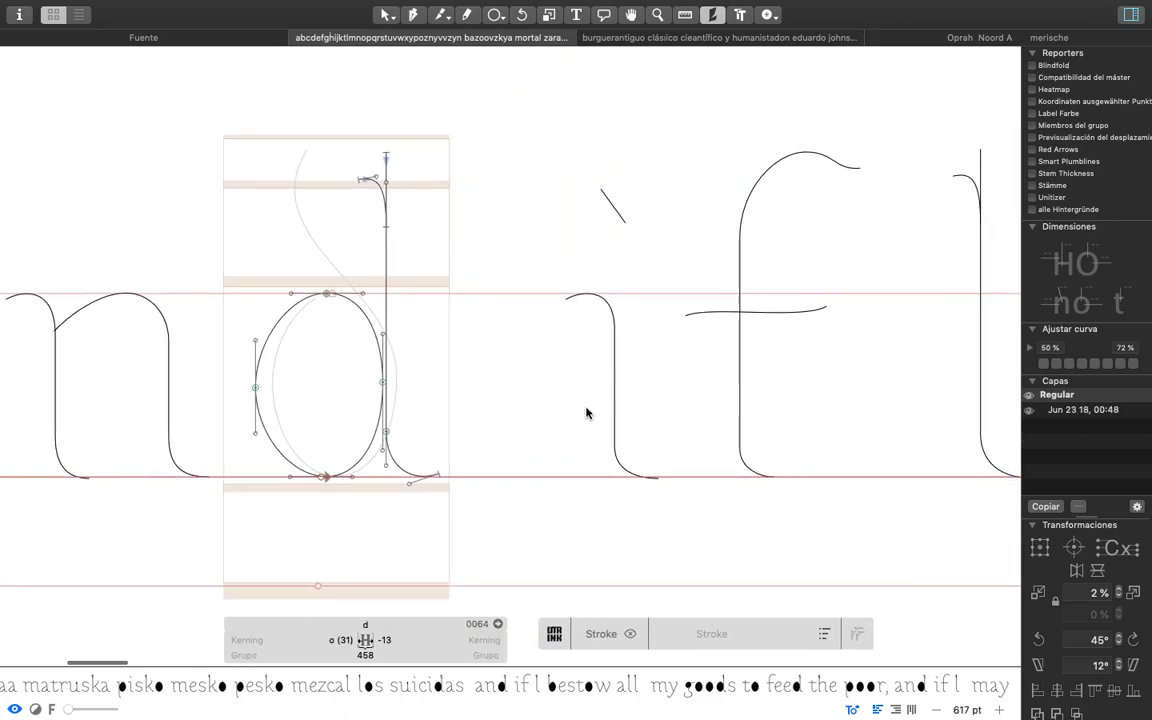
pyautogui.doubleClick(586, 412)
pyautogui.hscroll(4, 586, 413)
pyautogui.hscroll(2, 586, 413)
pyautogui.doubleClick(489, 360)
pyautogui.hscroll(4, 489, 360)
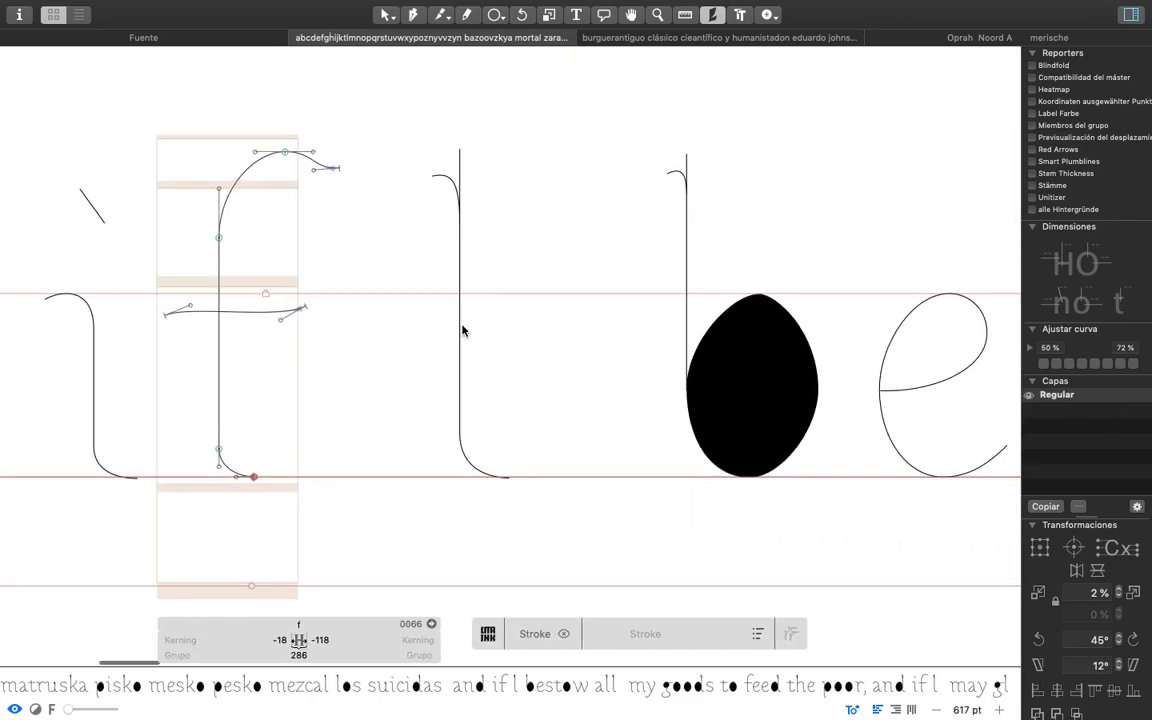
# Examine the skeleton paths of the individual glyphs in the sample words "l bestow all".
pyautogui.doubleClick(463, 329)
pyautogui.hscroll(3, 518, 334)
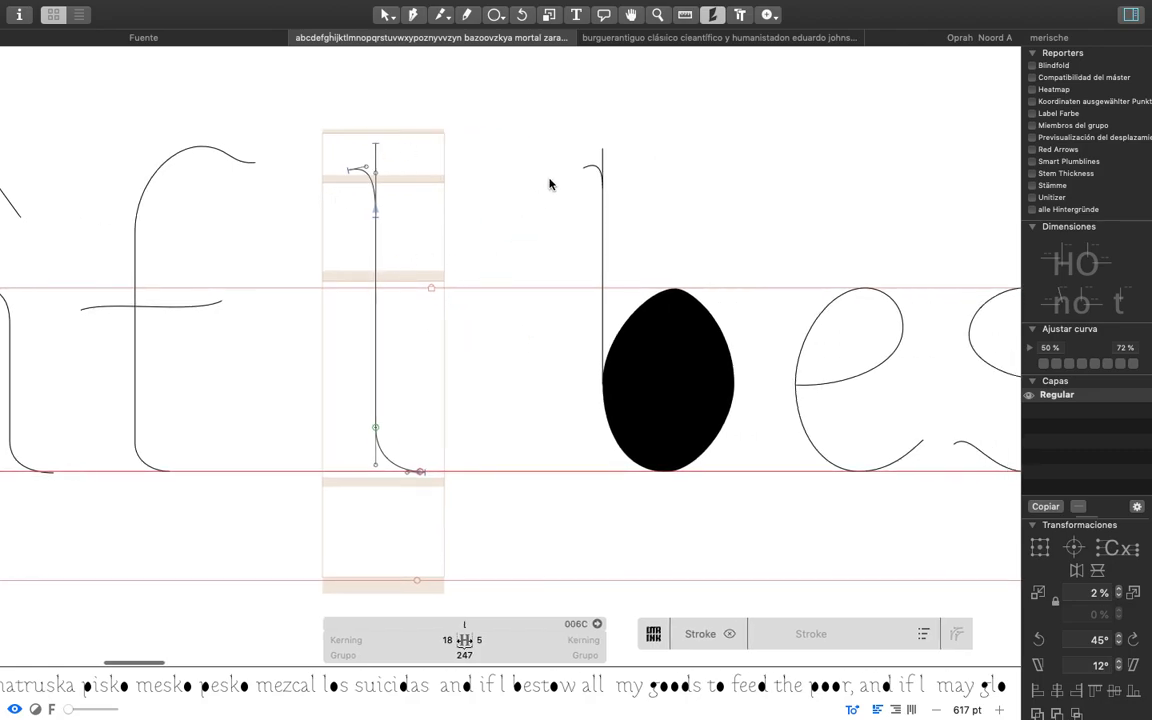
pyautogui.hscroll(4, 580, 230)
pyautogui.hscroll(3, 595, 305)
pyautogui.doubleClick(512, 391)
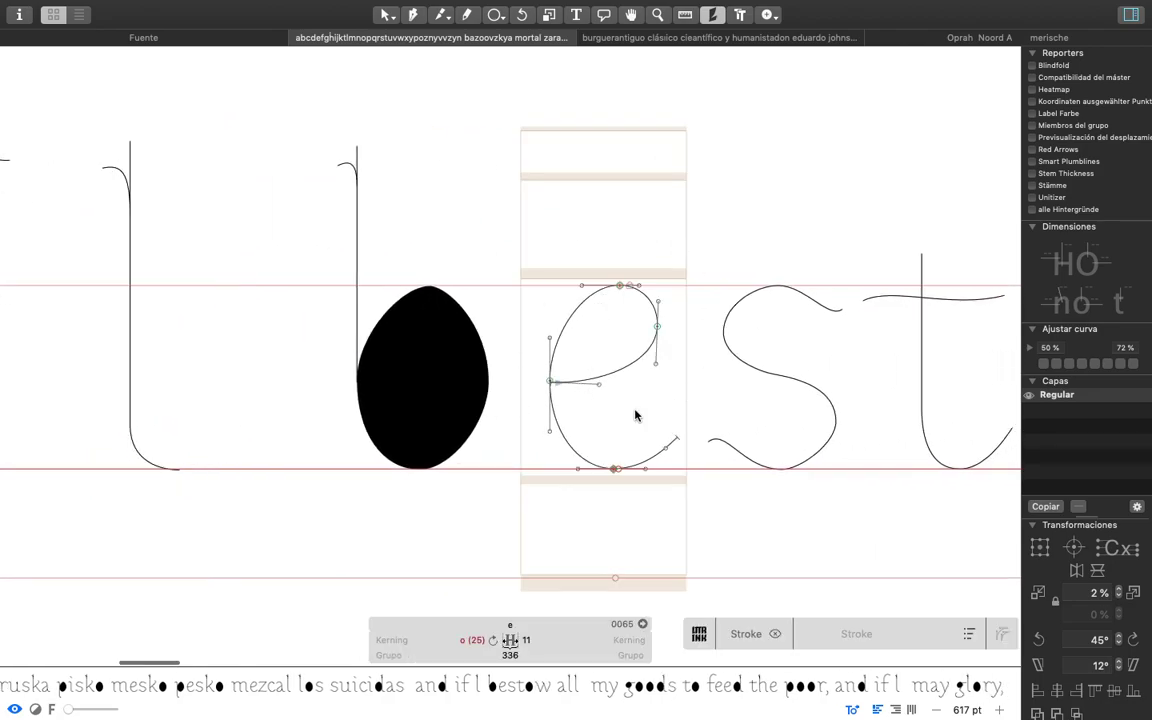
pyautogui.hscroll(4, 608, 348)
pyautogui.doubleClick(581, 349)
pyautogui.hscroll(3, 548, 308)
pyautogui.doubleClick(548, 308)
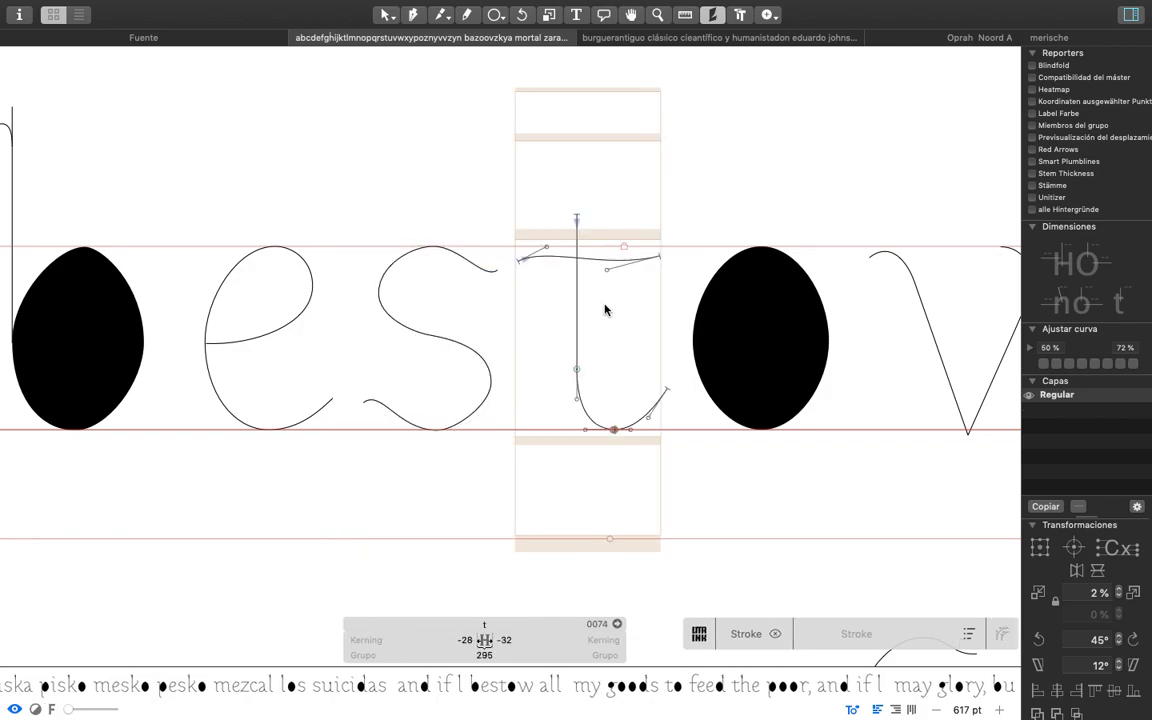
pyautogui.hscroll(4, 700, 303)
pyautogui.doubleClick(705, 303)
pyautogui.hscroll(4, 740, 303)
pyautogui.doubleClick(740, 303)
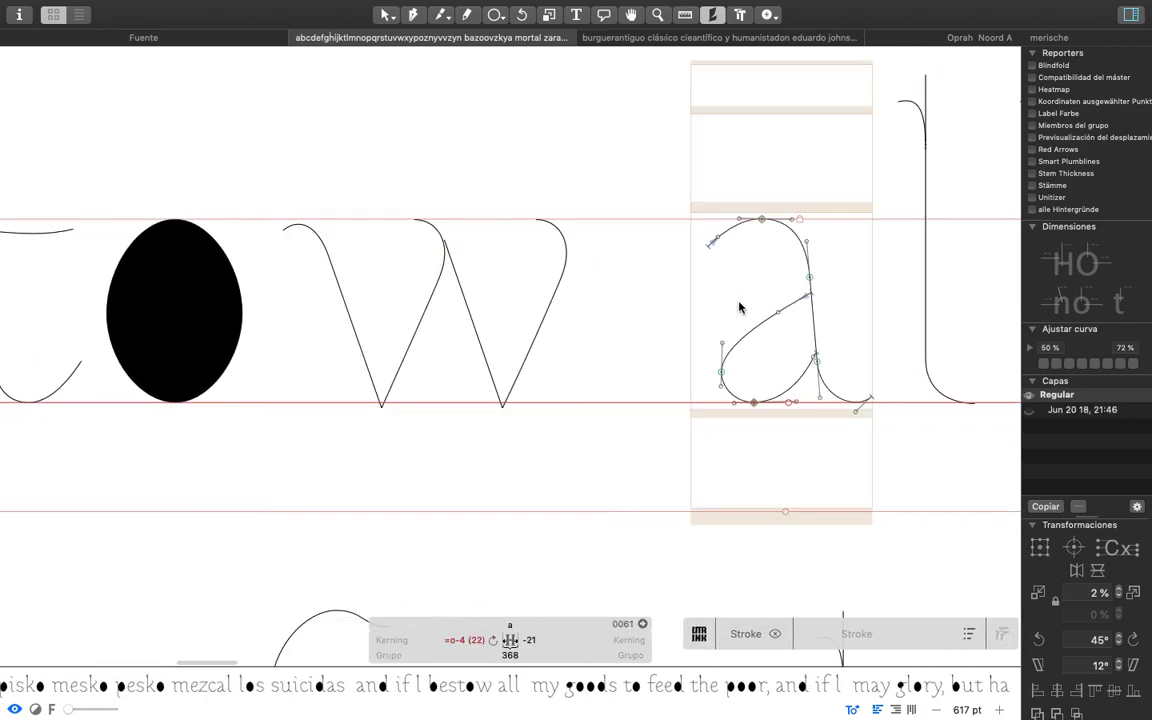
pyautogui.hscroll(4, 740, 305)
pyautogui.doubleClick(712, 285)
pyautogui.hscroll(4, 707, 285)
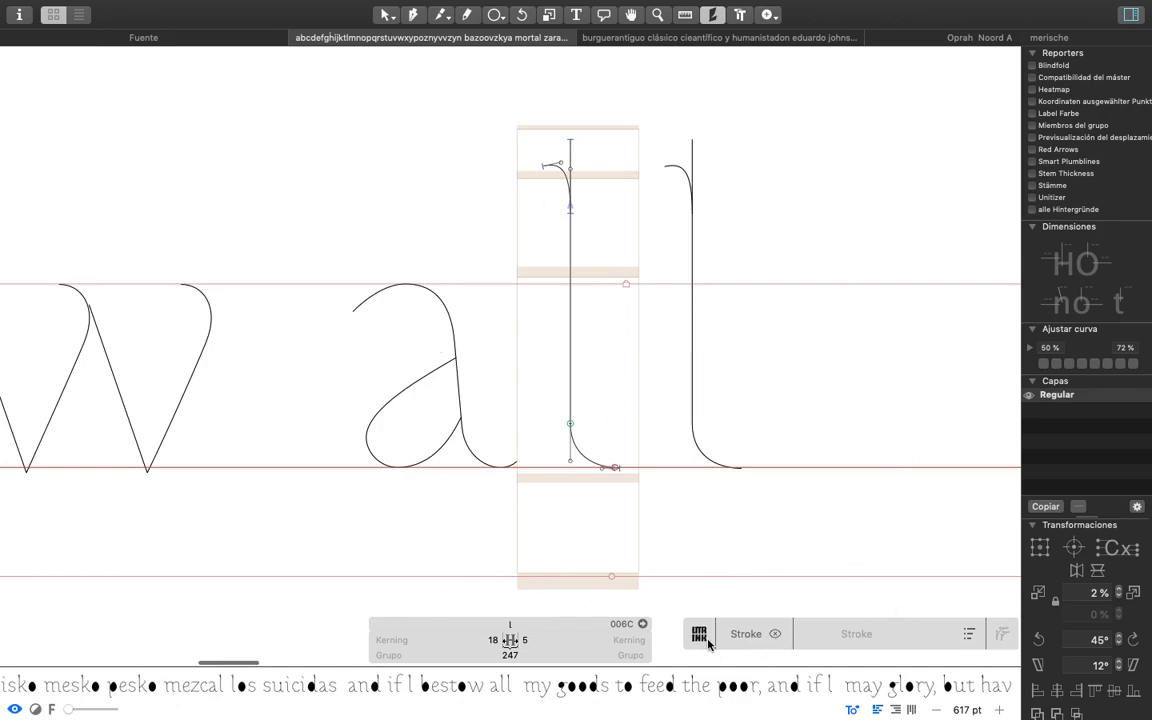
# Turn on stroke rendering for all glyphs.
pyautogui.click(778, 636)
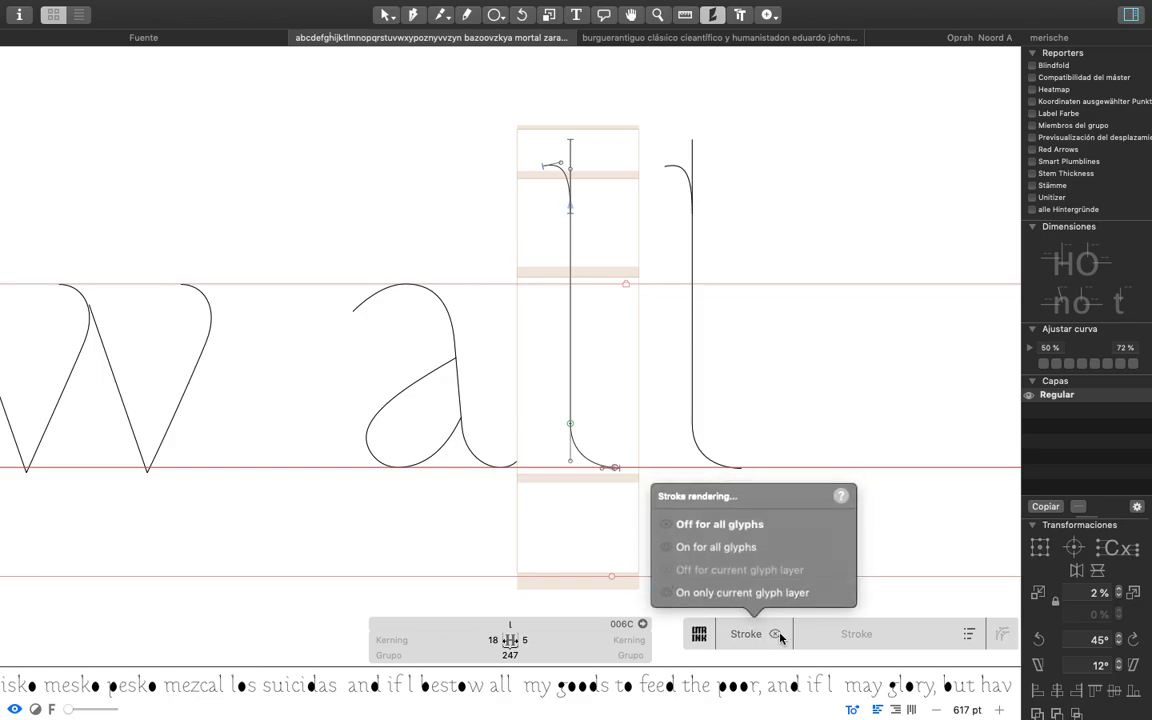
pyautogui.click(731, 549)
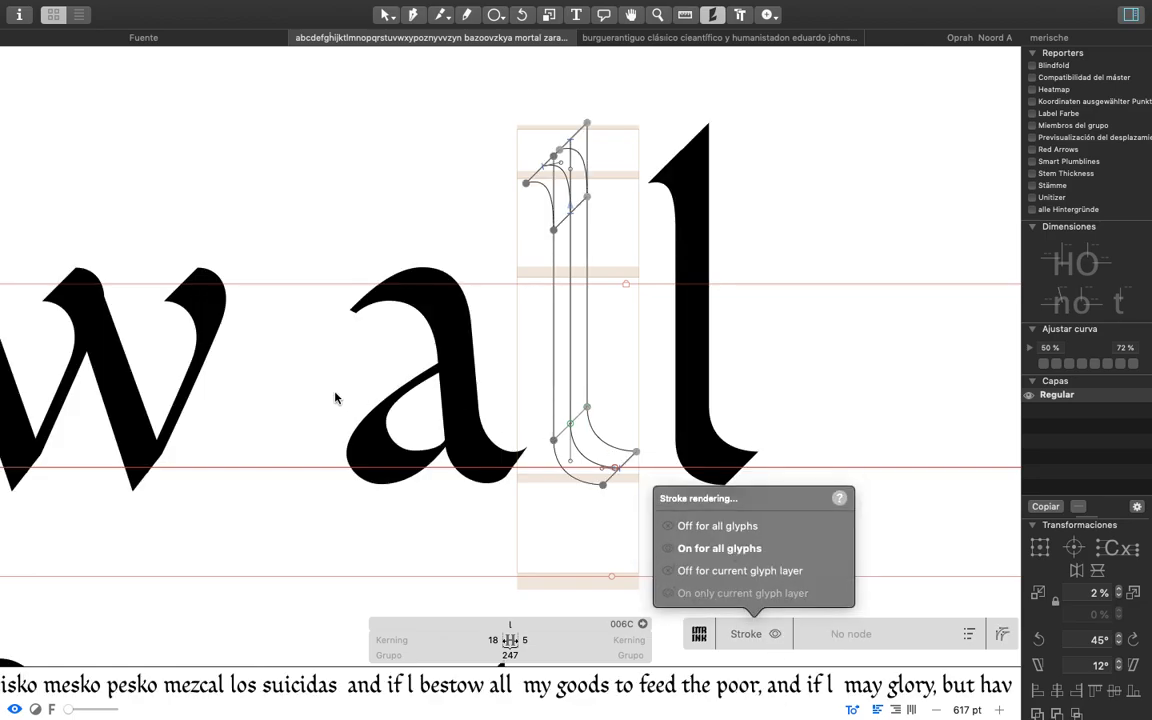
# Review the rendered strokes across the "and if l bestow all my goods" sample text at several sizes.
pyautogui.scroll(-10, 301, 391)
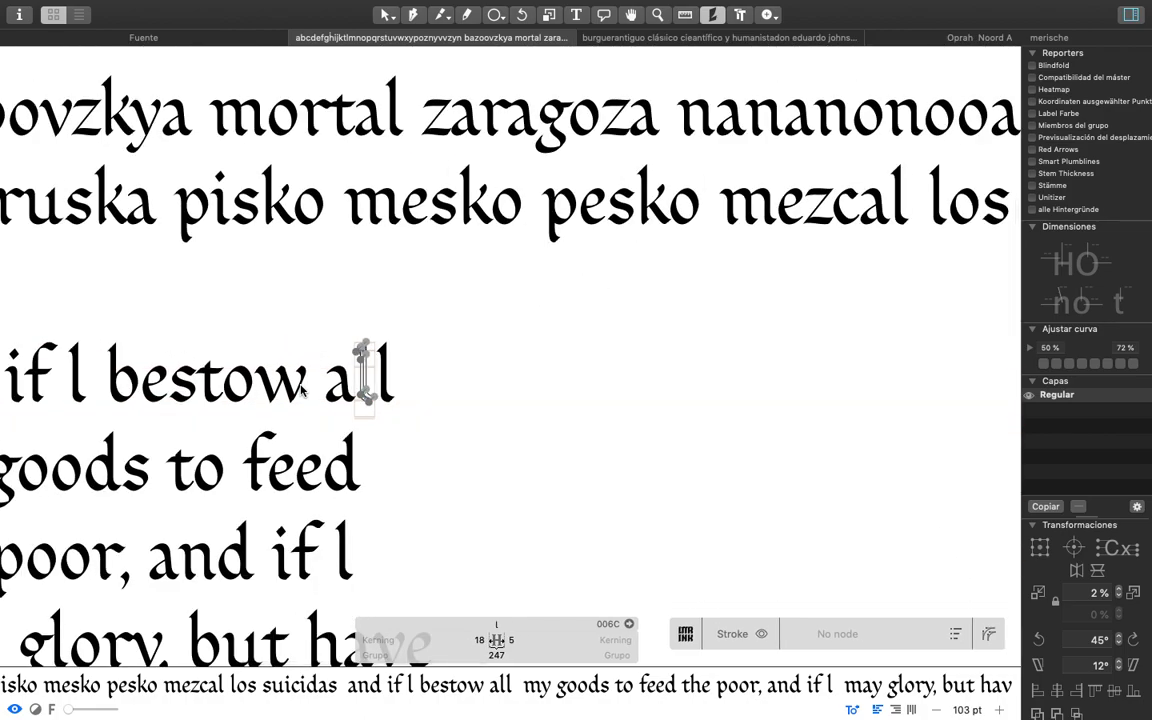
pyautogui.scroll(-3, 301, 391)
pyautogui.scroll(-4, 340, 380)
pyautogui.hscroll(-2, 340, 380)
pyautogui.scroll(2, 389, 360)
pyautogui.scroll(3, 389, 360)
pyautogui.click(493, 334)
pyautogui.scroll(2, 503, 336)
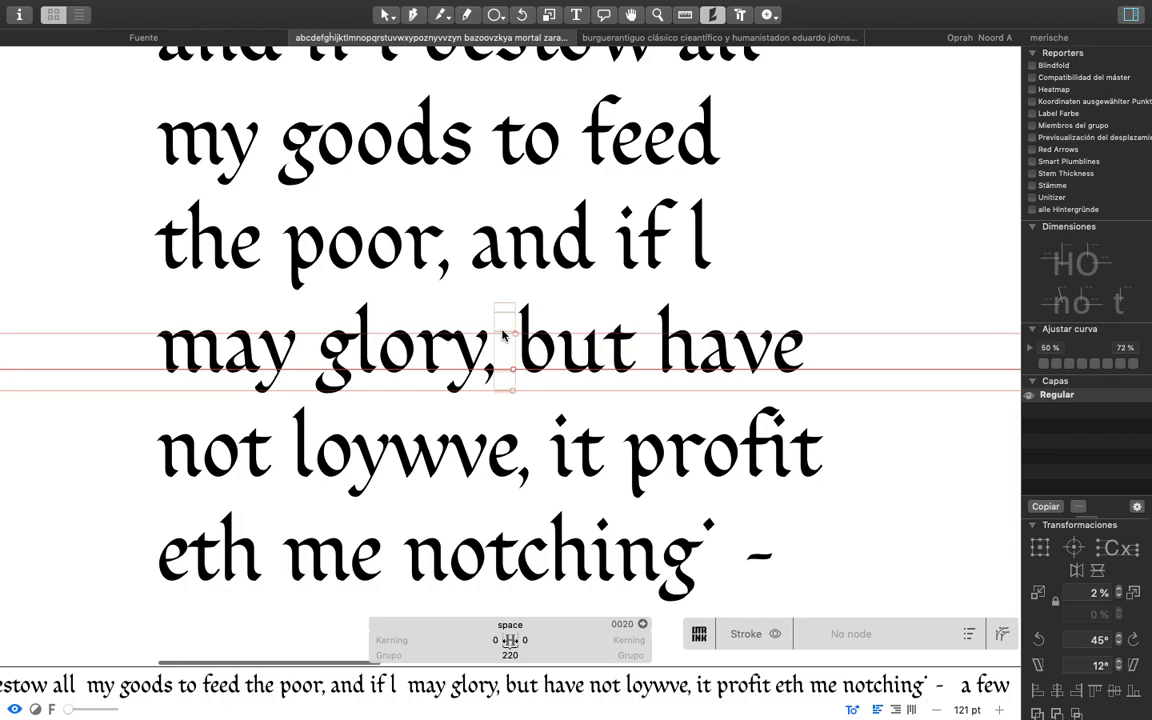
pyautogui.click(466, 262)
pyautogui.scroll(8, 450, 220)
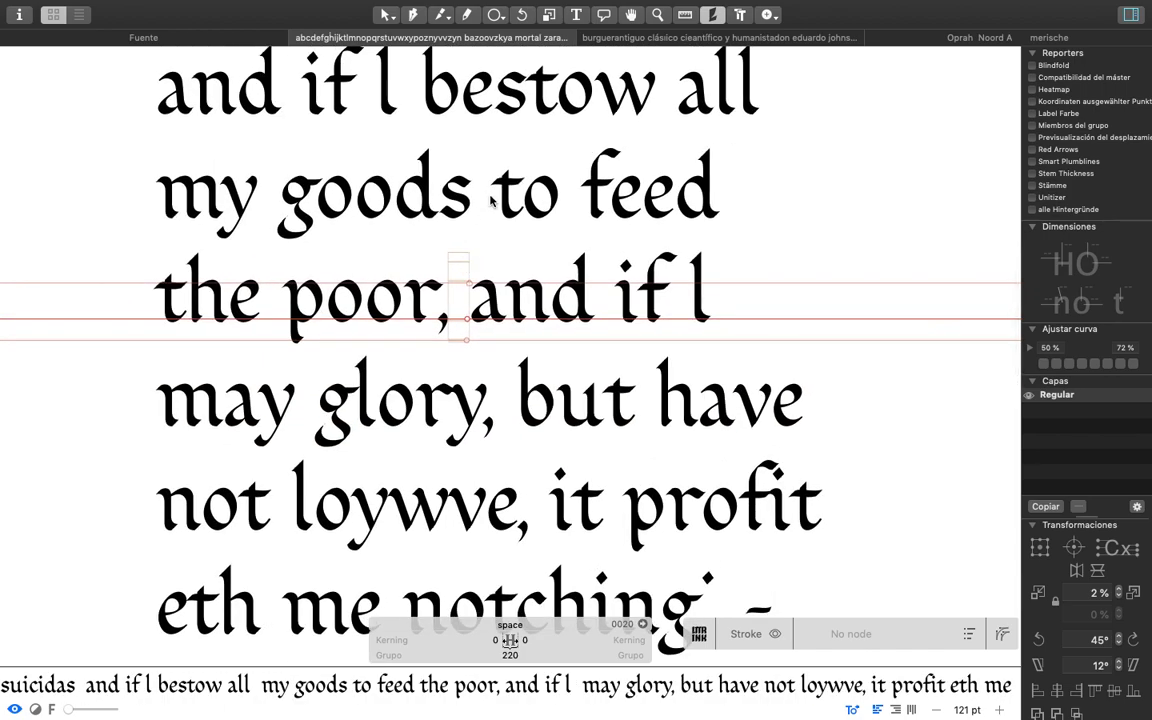
pyautogui.scroll(-3, 491, 213)
pyautogui.scroll(4, 480, 250)
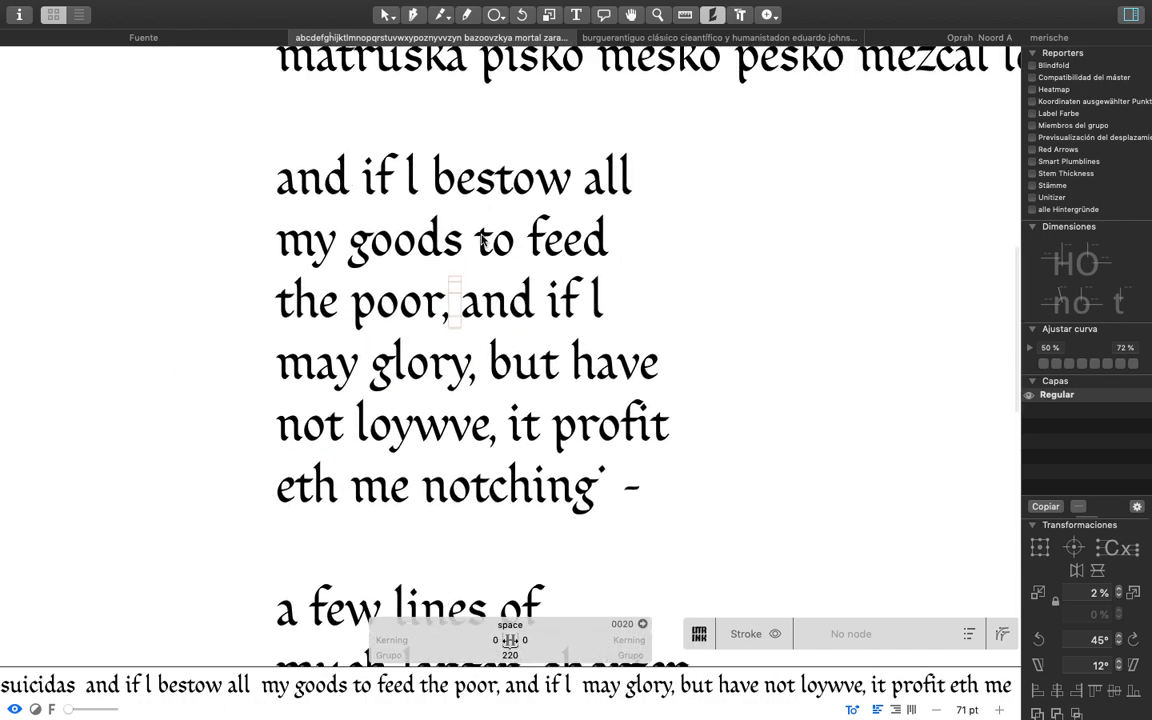
pyautogui.scroll(4, 470, 298)
pyautogui.scroll(-4, 470, 298)
pyautogui.scroll(1, 470, 298)
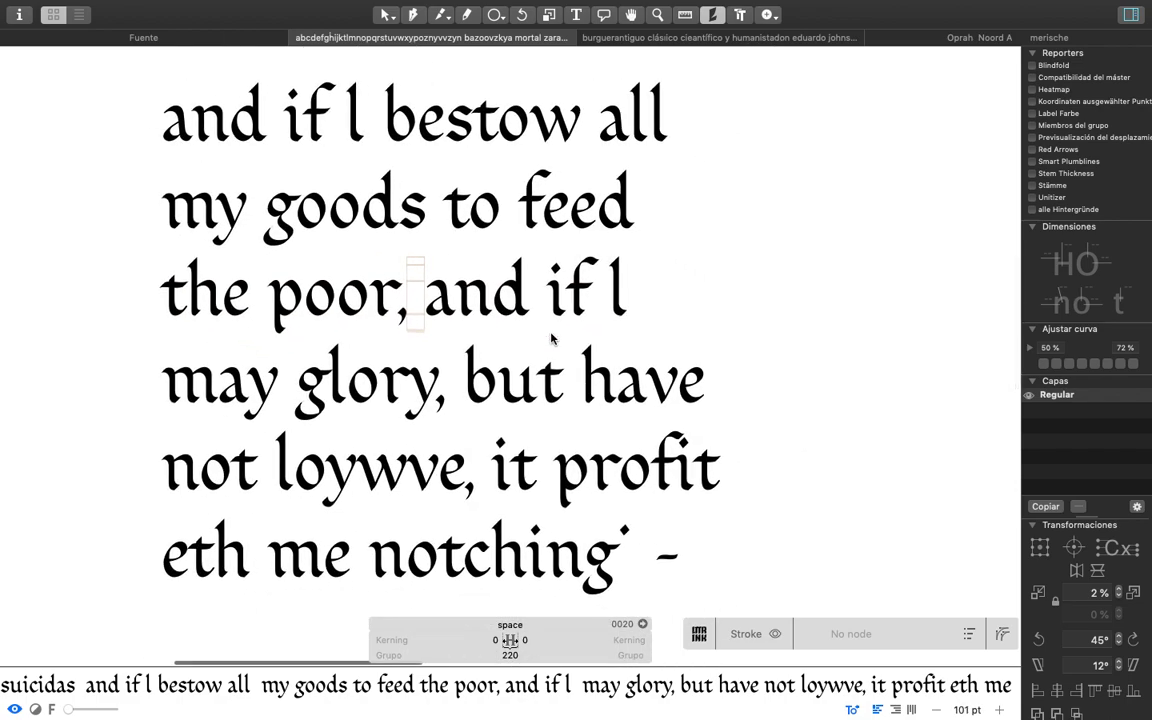
# Try the master stroke width at 30 pt and at 20 pt.
pyautogui.click(969, 636)
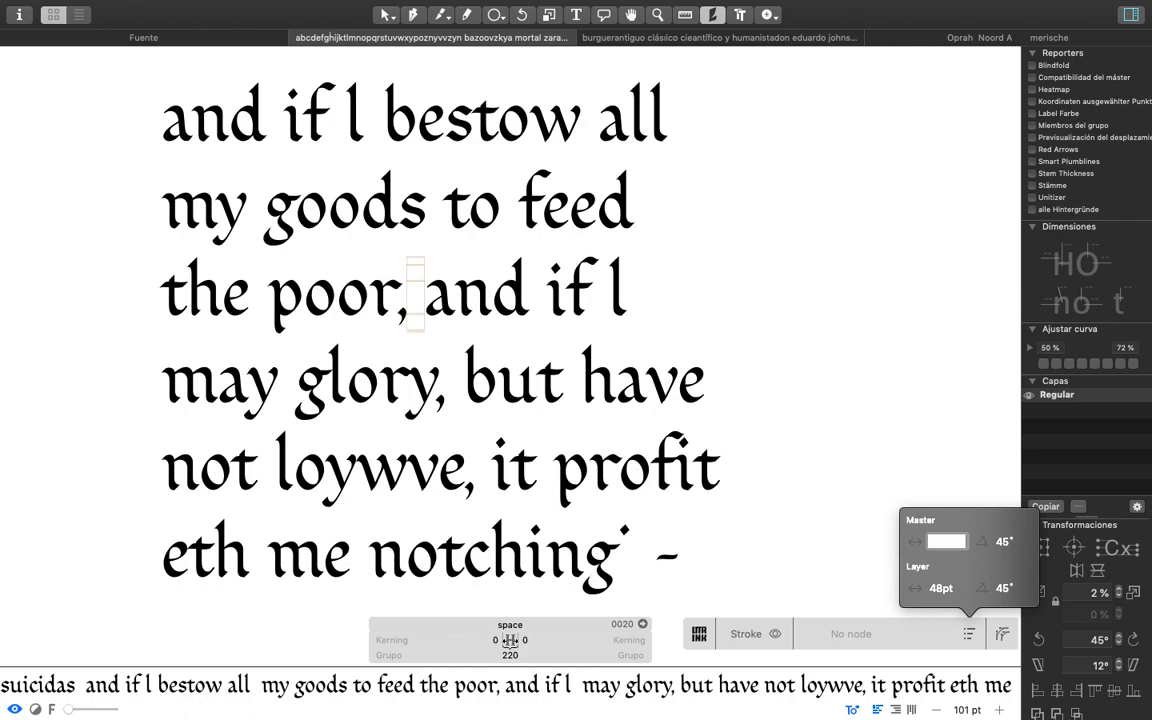
pyautogui.write('30')
pyautogui.press('Return')
pyautogui.click(945, 541)
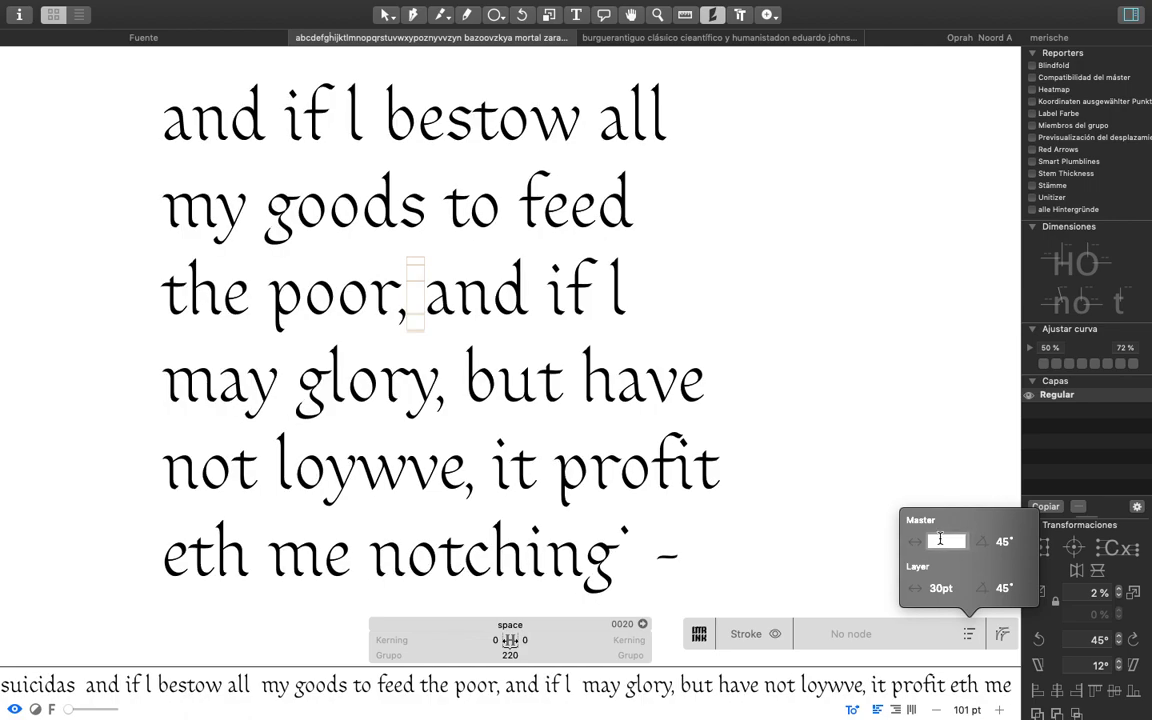
pyautogui.write('20')
pyautogui.press('Return')
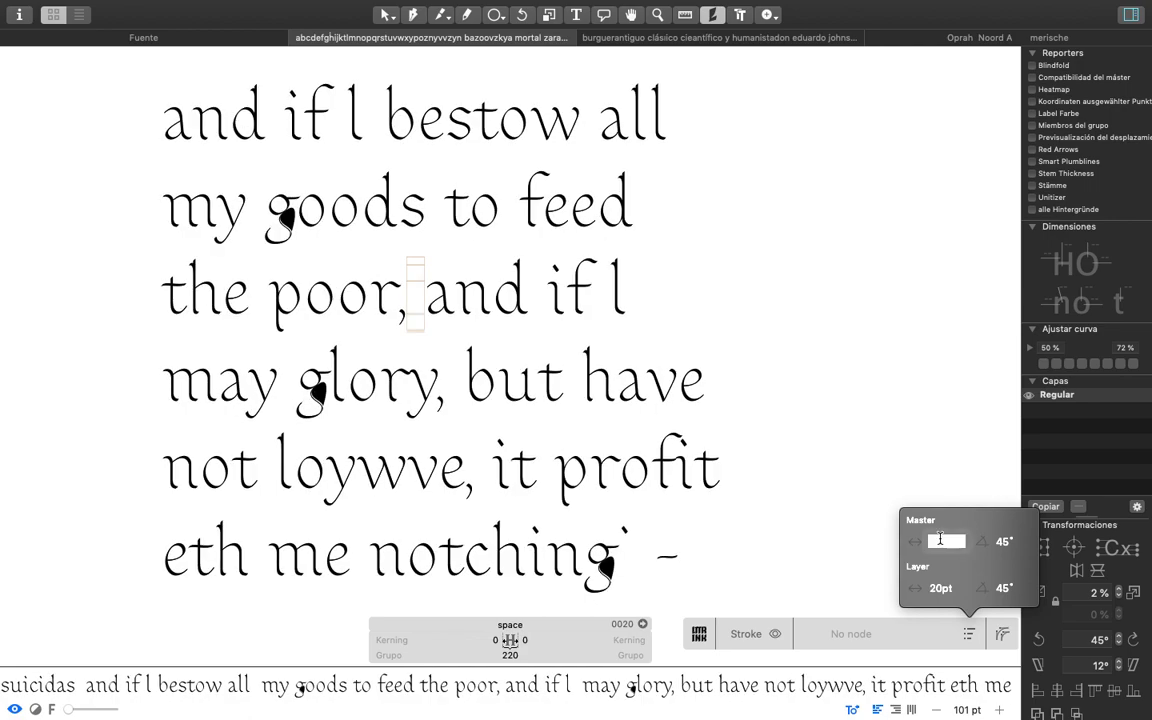
# Try heavier master stroke widths of 45 pt and 50 pt.
pyautogui.write('45')
pyautogui.press('Return')
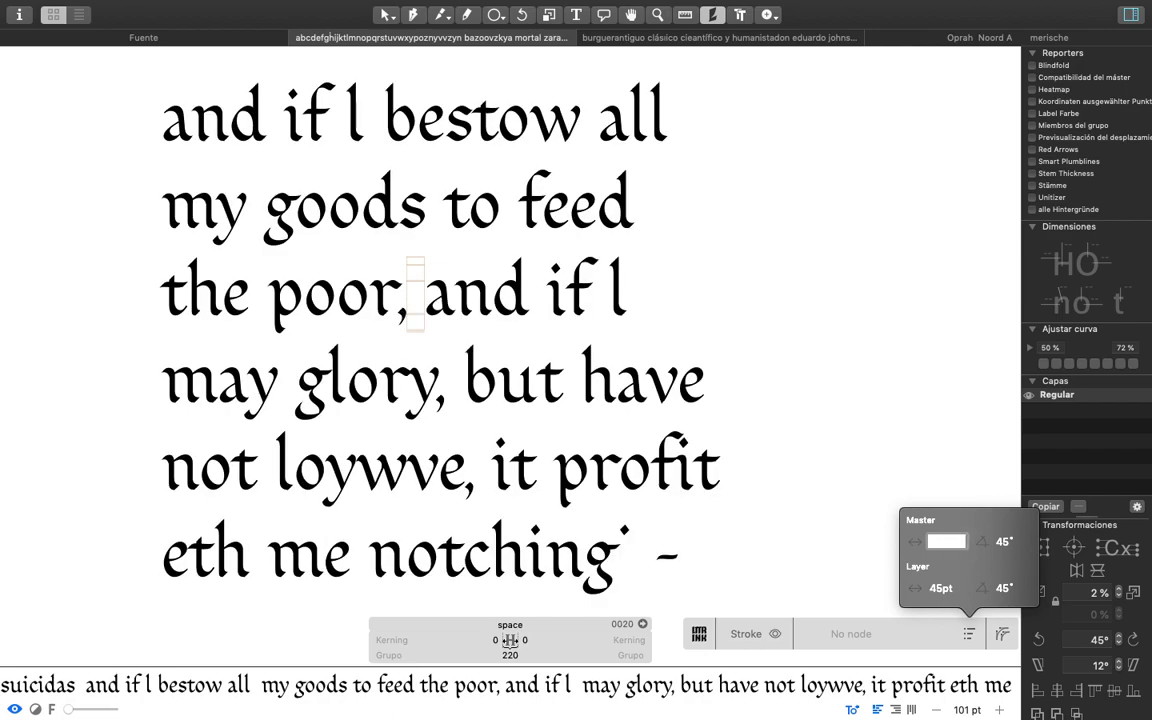
pyautogui.write('50')
pyautogui.press('Return')
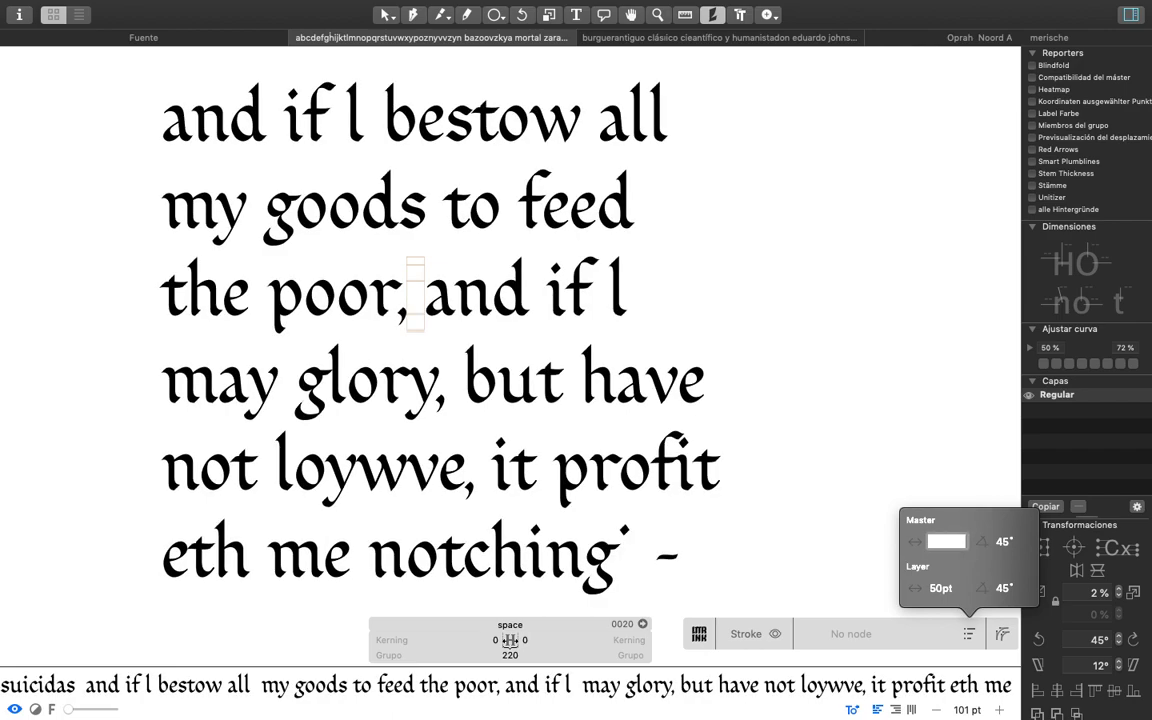
# Try bold master stroke widths of 60 pt and 80 pt, and deselect the current glyph.
pyautogui.write('60')
pyautogui.press('Return')
pyautogui.click(934, 544)
pyautogui.write('80')
pyautogui.press('Return')
pyautogui.doubleClick(649, 281)
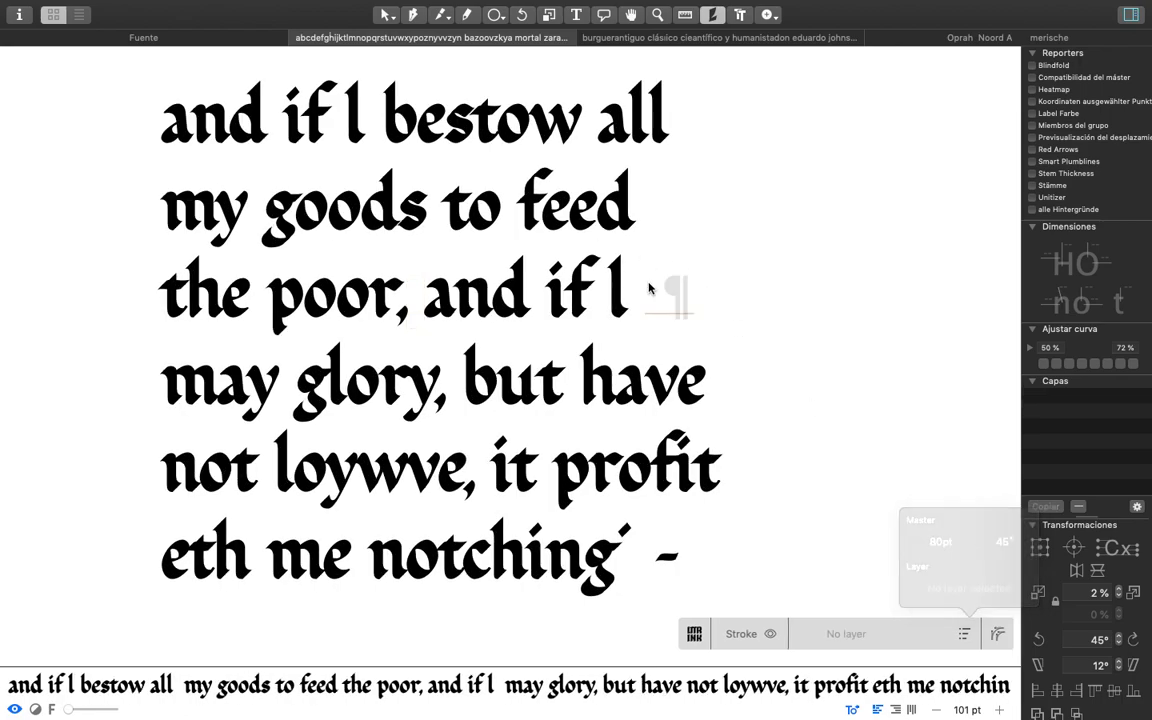
# Set the master stroke width to 40 pt while viewing the letter-spacing strings below the sample text.
pyautogui.scroll(-3, 673, 271)
pyautogui.scroll(1, 675, 273)
pyautogui.scroll(-5, 675, 272)
pyautogui.scroll(-3, 626, 369)
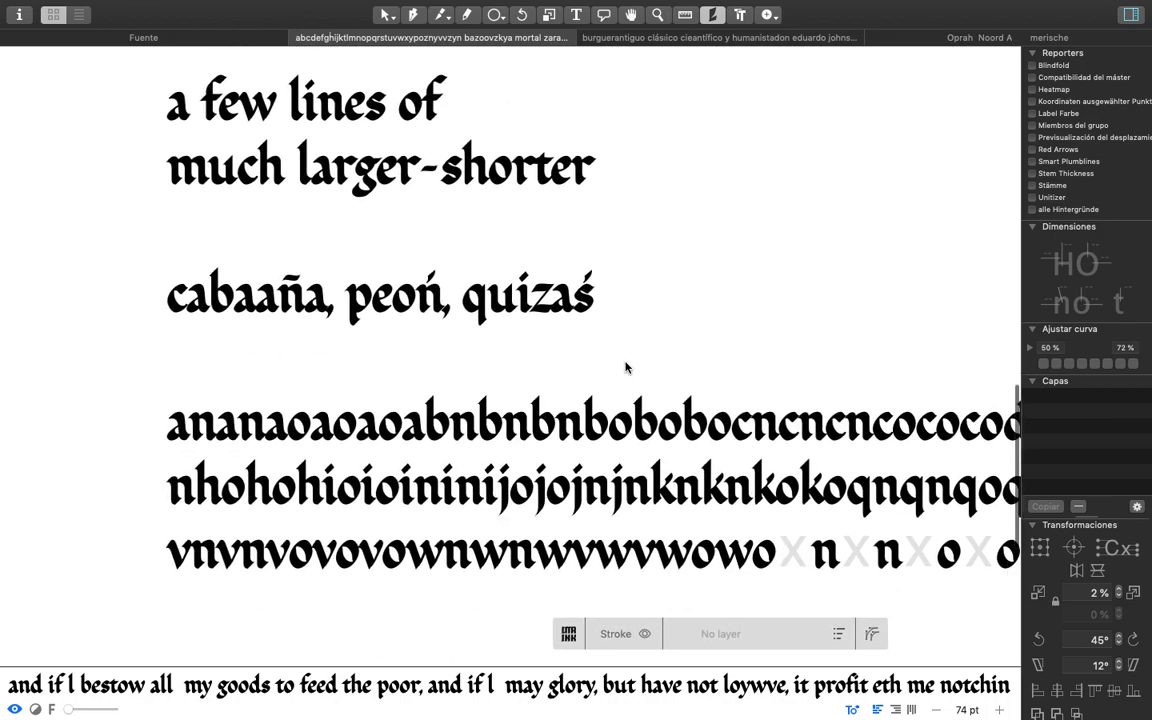
pyautogui.scroll(5, 314, 451)
pyautogui.hscroll(8, 314, 451)
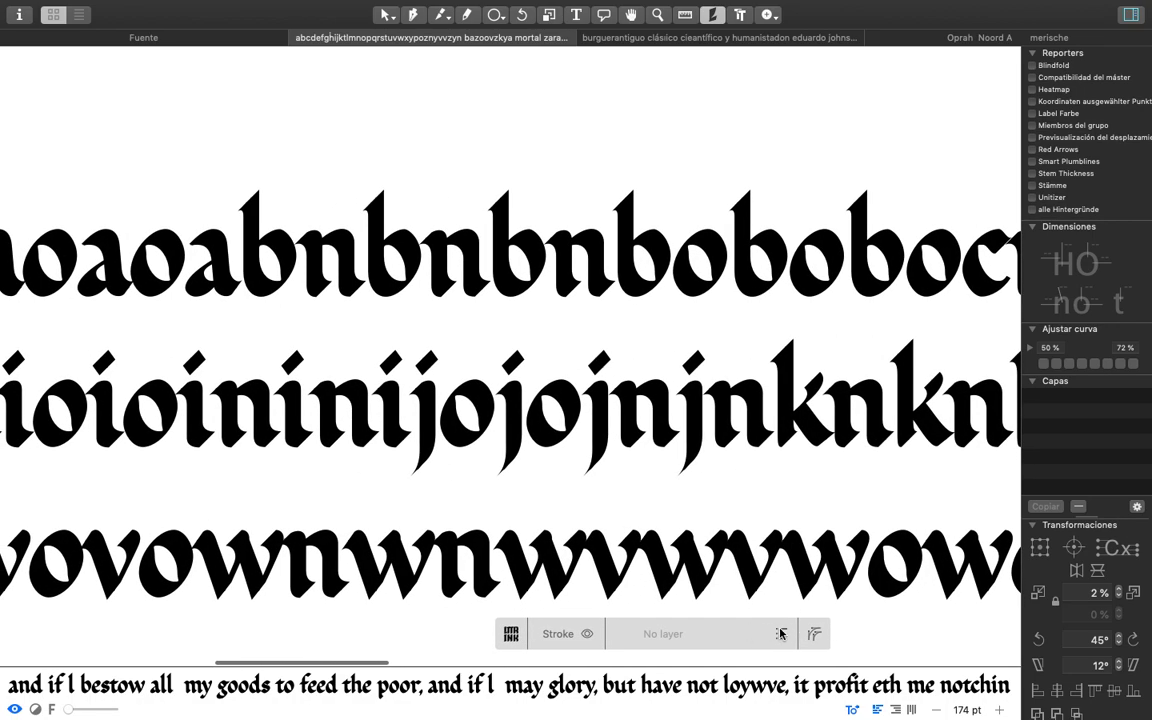
pyautogui.click(783, 634)
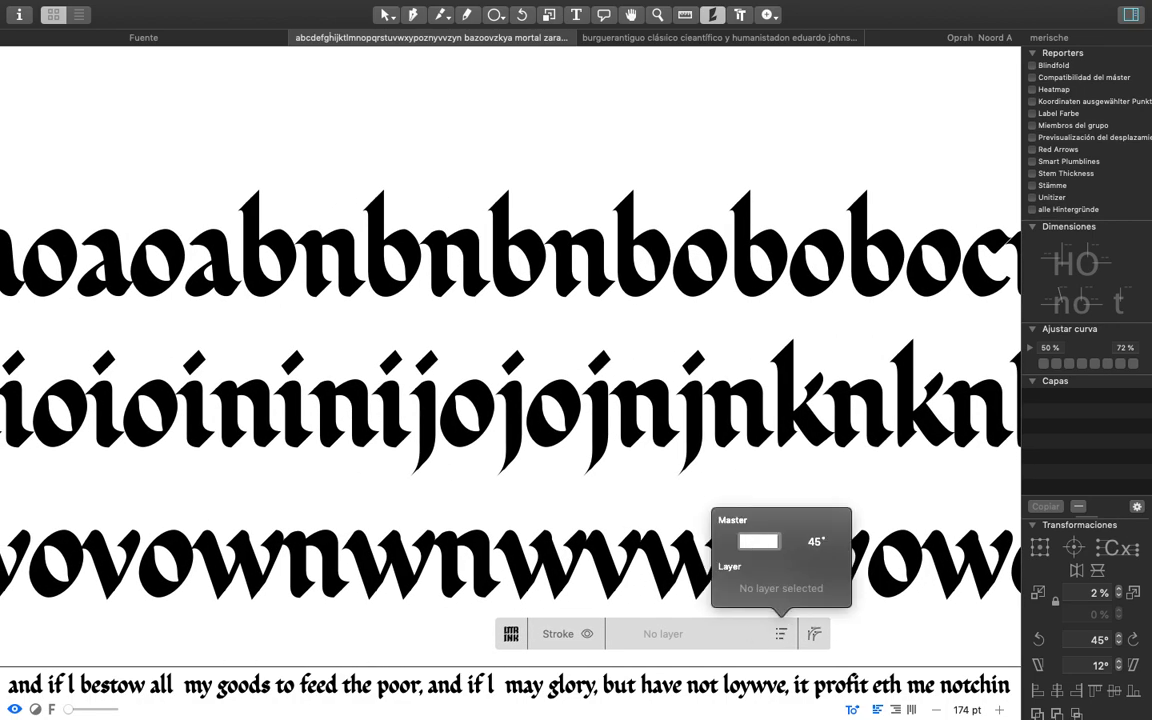
pyautogui.press('Return')
pyautogui.click(754, 542)
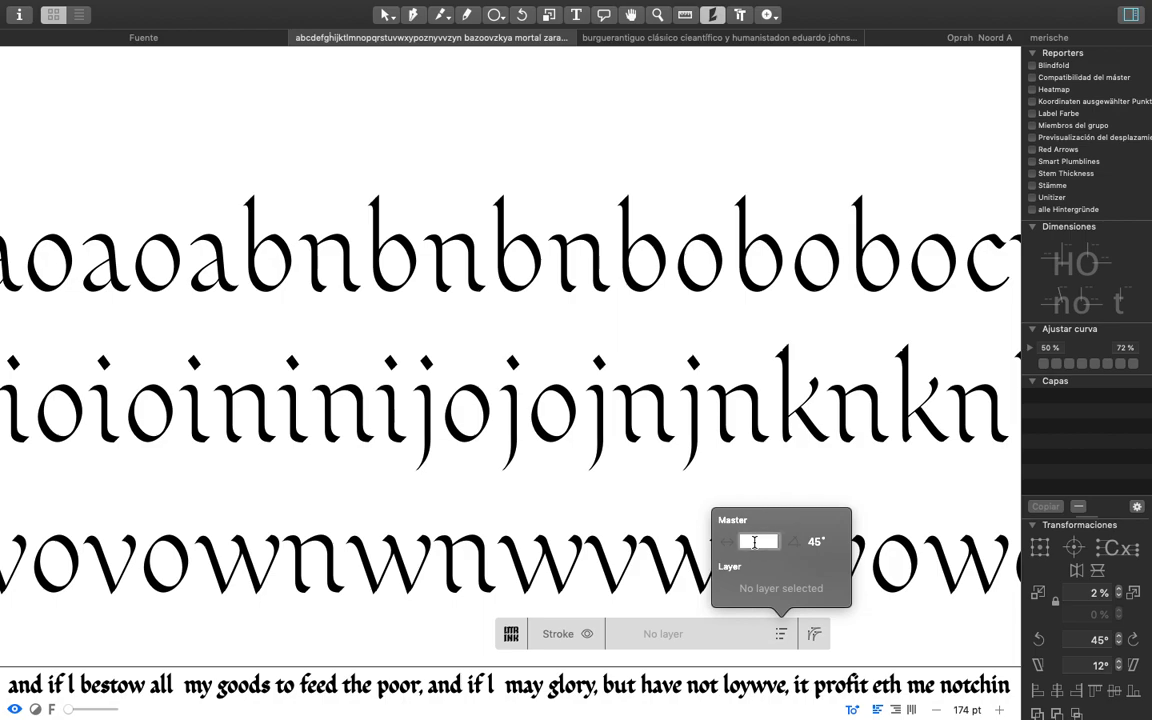
pyautogui.write('45')
pyautogui.press('Return')
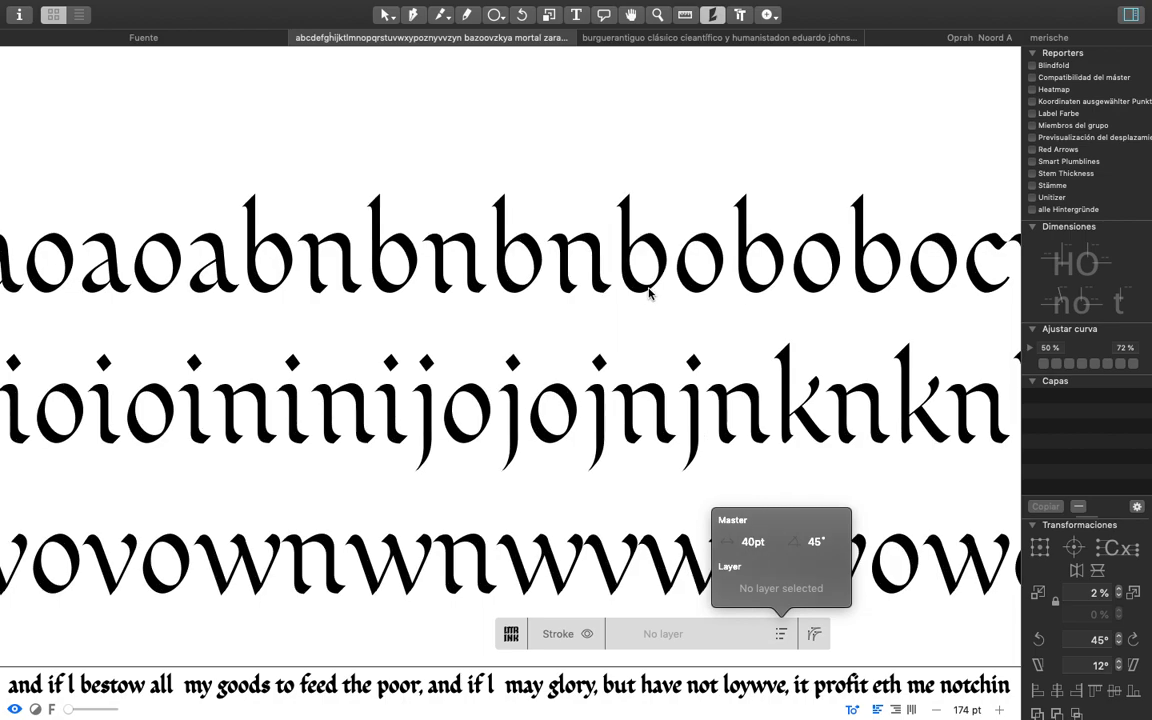
# Examine the rendered letterforms in the spacing strings and up close in the "a few lines of" sample.
pyautogui.doubleClick(610, 262)
pyautogui.scroll(-4, 610, 262)
pyautogui.scroll(10, 520, 372)
pyautogui.scroll(3, 522, 372)
pyautogui.scroll(-2, 520, 372)
pyautogui.hscroll(-3, 520, 372)
pyautogui.scroll(5, 447, 472)
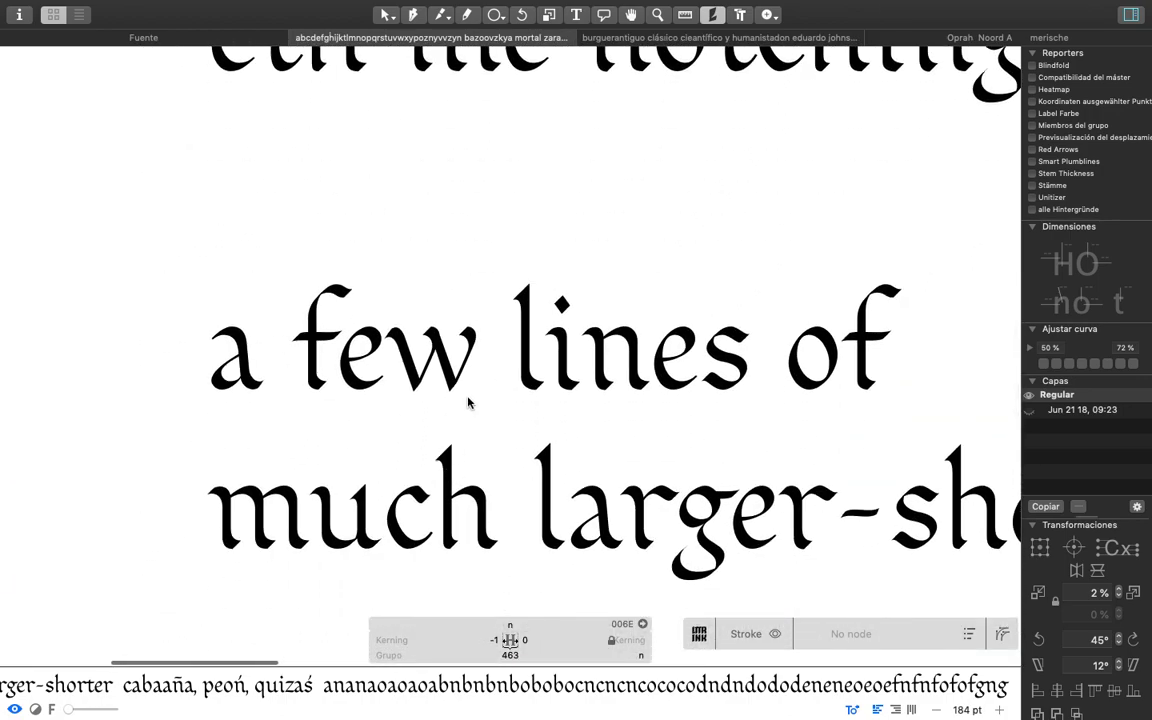
pyautogui.scroll(6, 465, 398)
pyautogui.scroll(6, 160, 383)
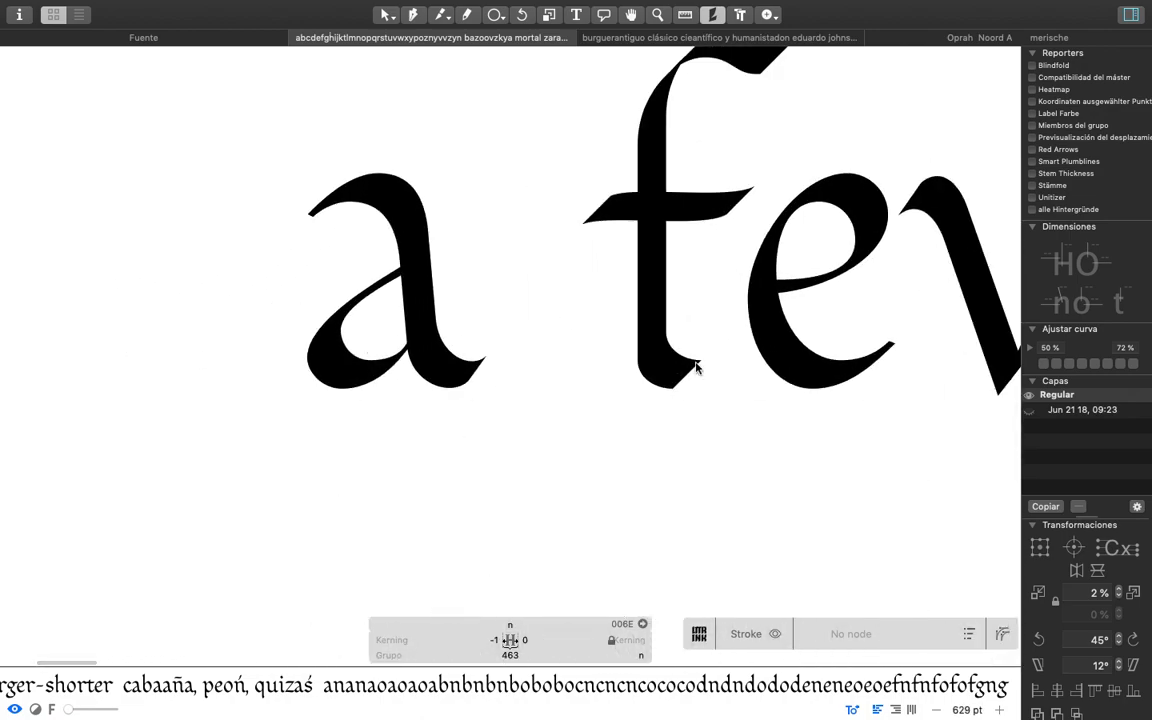
# Switch the active n to its "Jun 21 18, 09:23" layer and the a before "few" to its "Jun 20 18, 21:46" layer.
pyautogui.click(1060, 412)
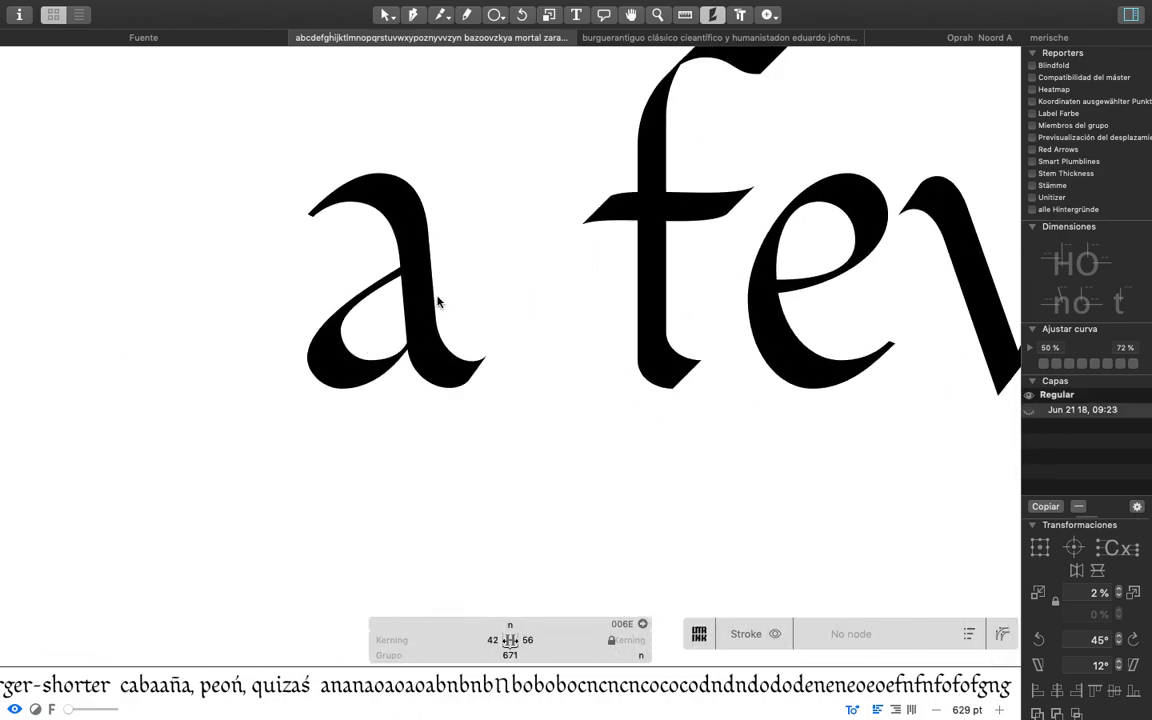
pyautogui.doubleClick(328, 317)
pyautogui.click(1057, 410)
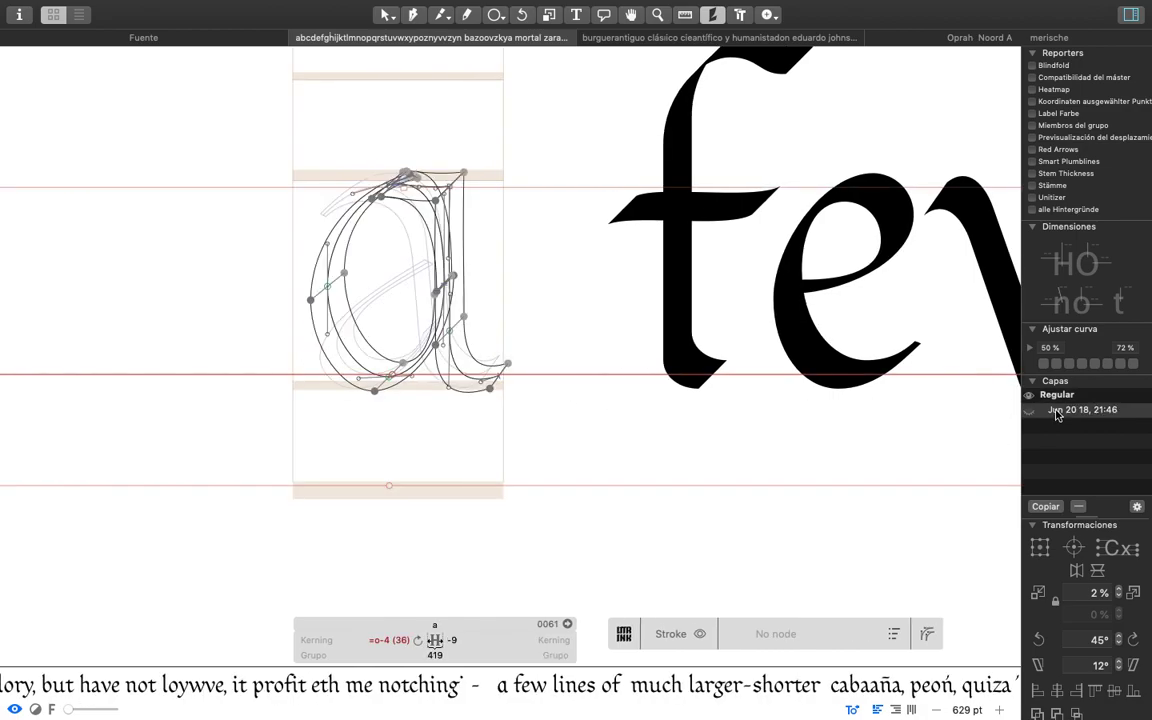
pyautogui.doubleClick(533, 306)
pyautogui.hscroll(2, 534, 307)
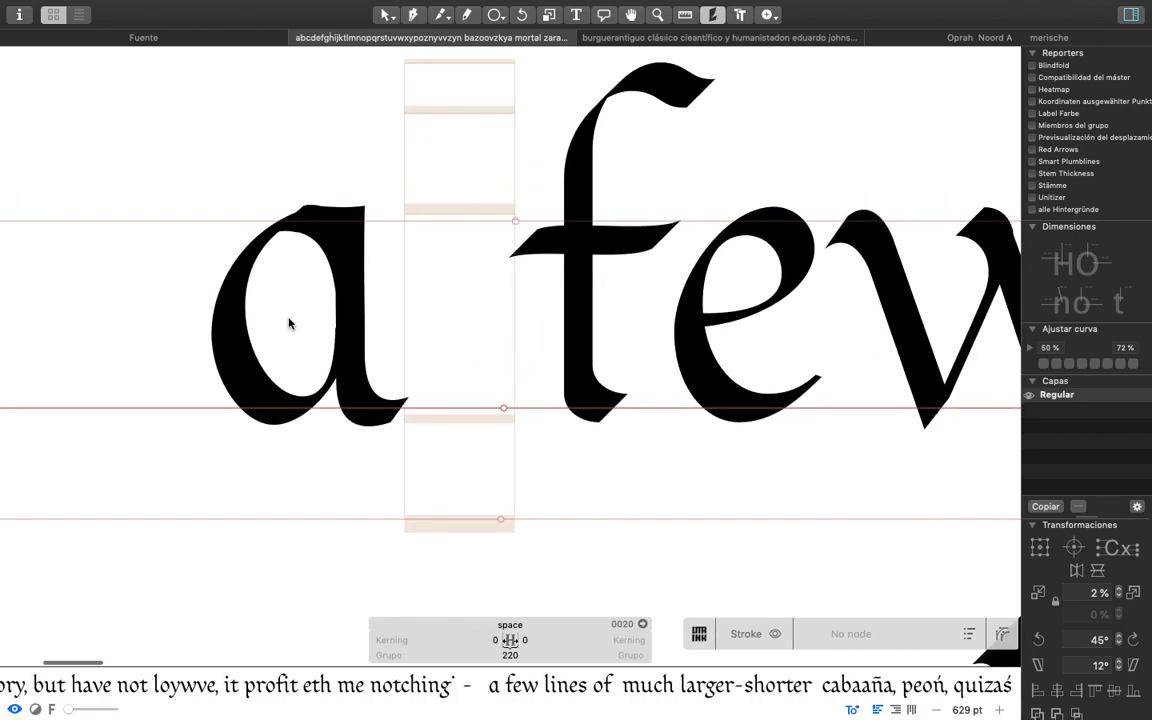
# Open the a before "few" for node editing, select the end node where its bowl joins the stem, and preview the filled strokes.
pyautogui.doubleClick(288, 321)
pyautogui.scroll(6, 380, 332)
pyautogui.click(451, 325)
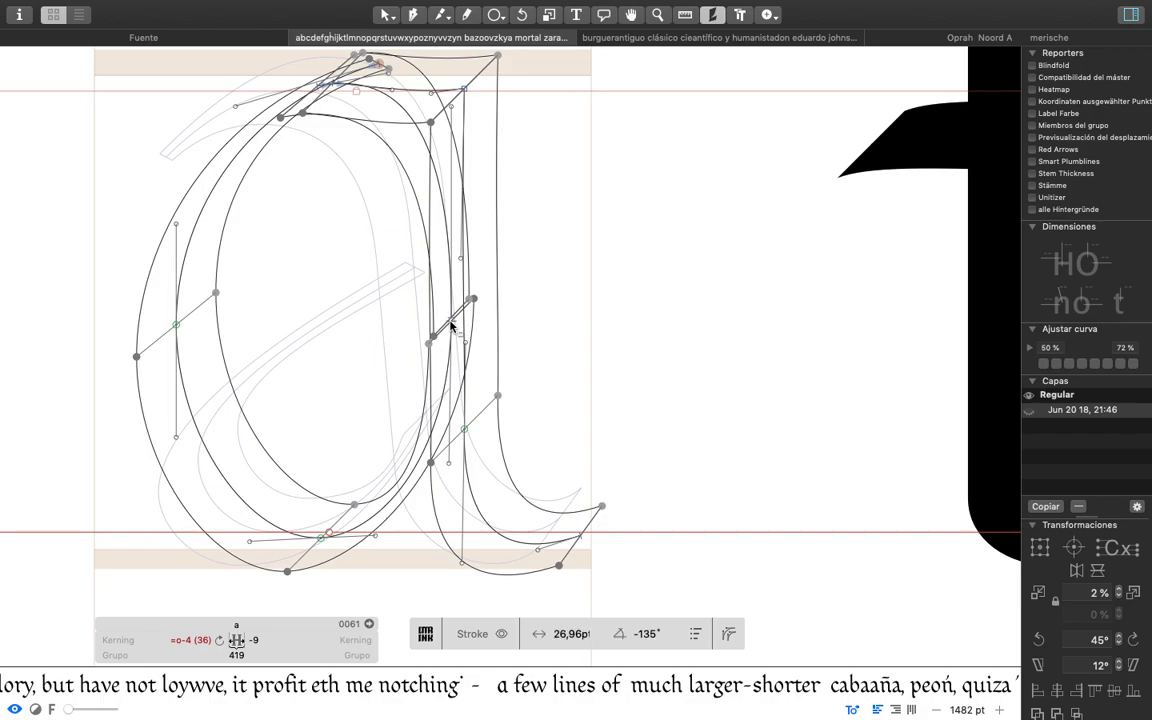
pyautogui.press('space')
pyautogui.press('space')
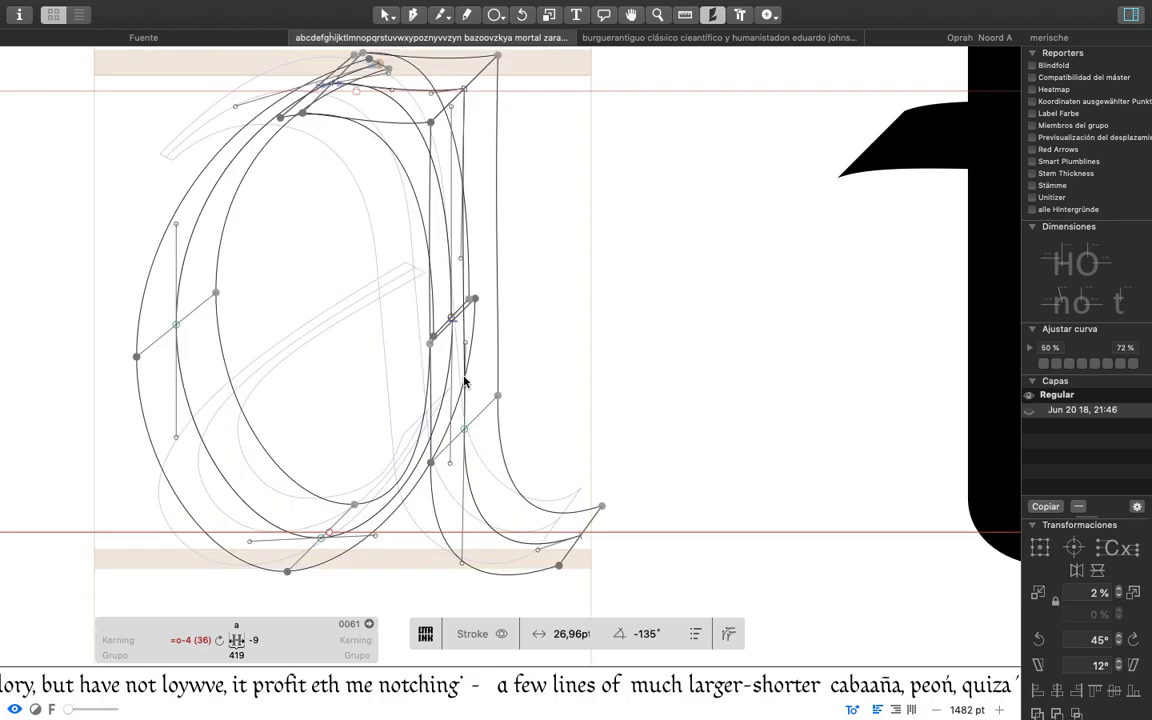
pyautogui.press('space')
pyautogui.press('space')
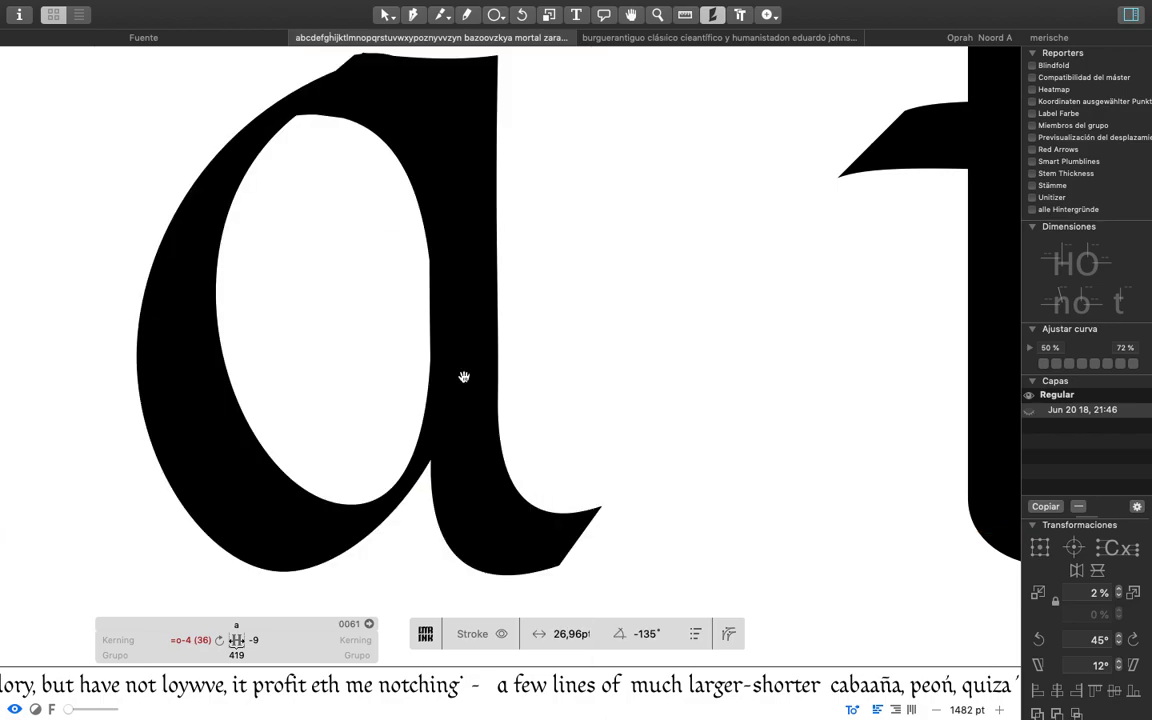
pyautogui.moveTo(401, 296); pyautogui.dragTo(390, 331)
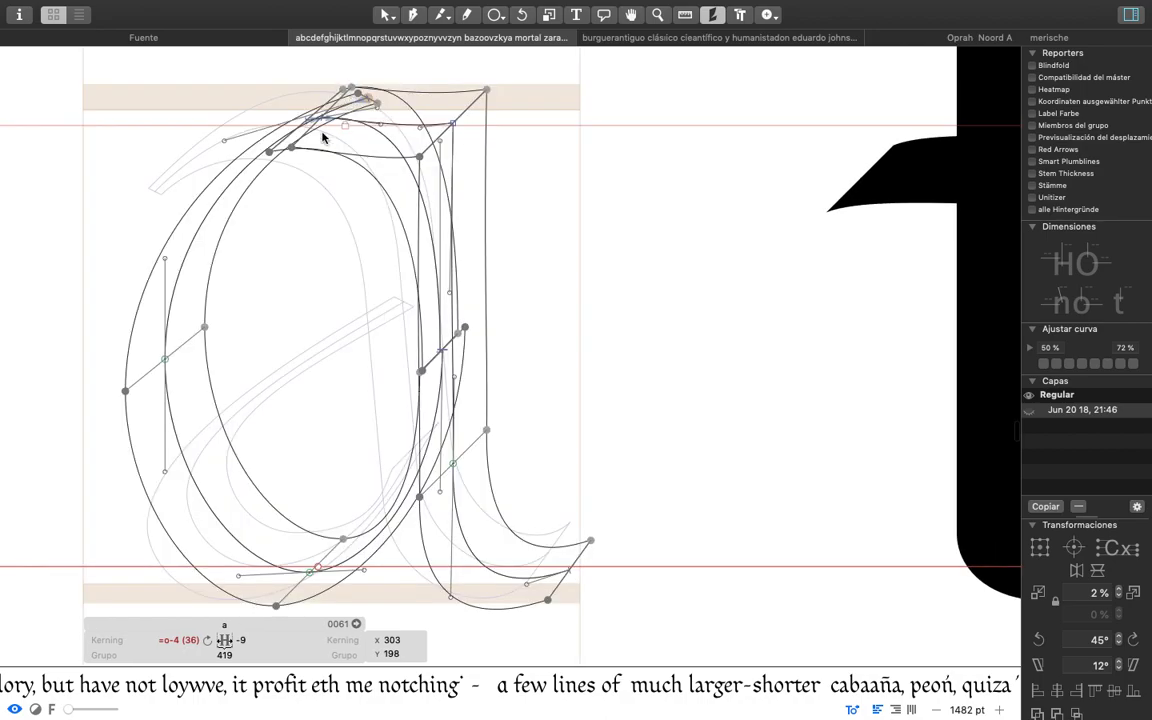
pyautogui.press('space')
pyautogui.scroll(-3, 496, 419)
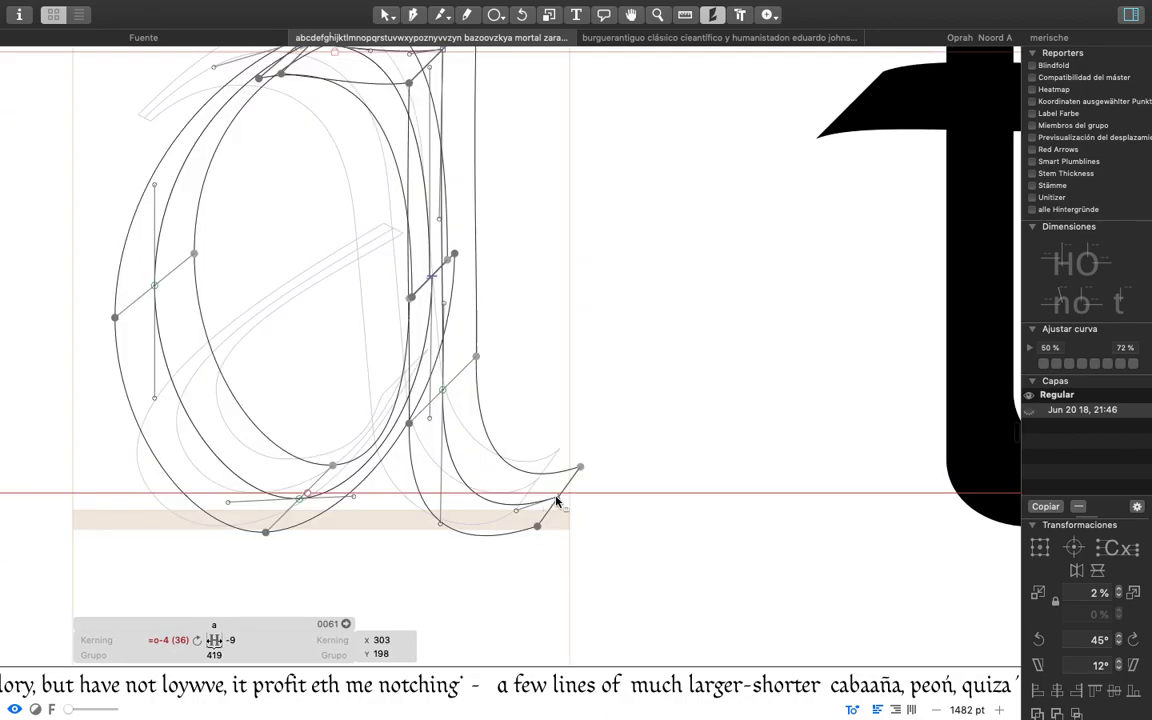
# Set the stroke width at the end node of the a's tail to 40 pt.
pyautogui.click(558, 498)
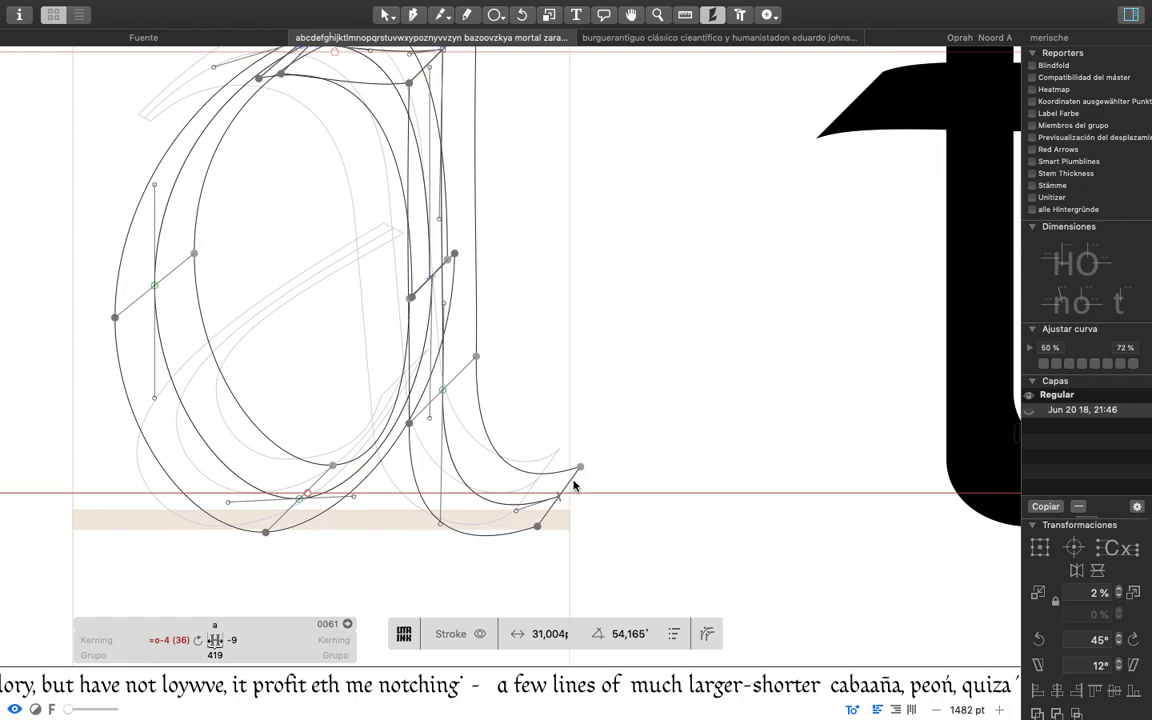
pyautogui.click(535, 633)
pyautogui.write('40')
pyautogui.press('Return')
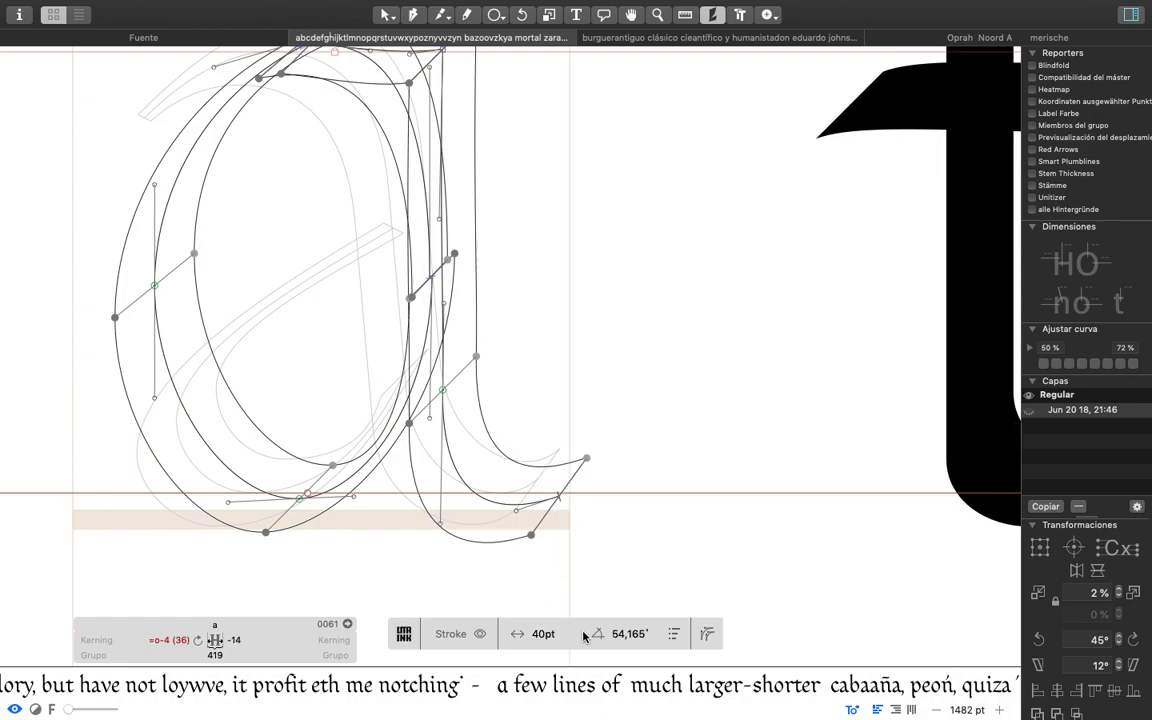
# Try stroke angles of 20° and 30° at the end node of the a's tail.
pyautogui.click(628, 633)
pyautogui.write('20')
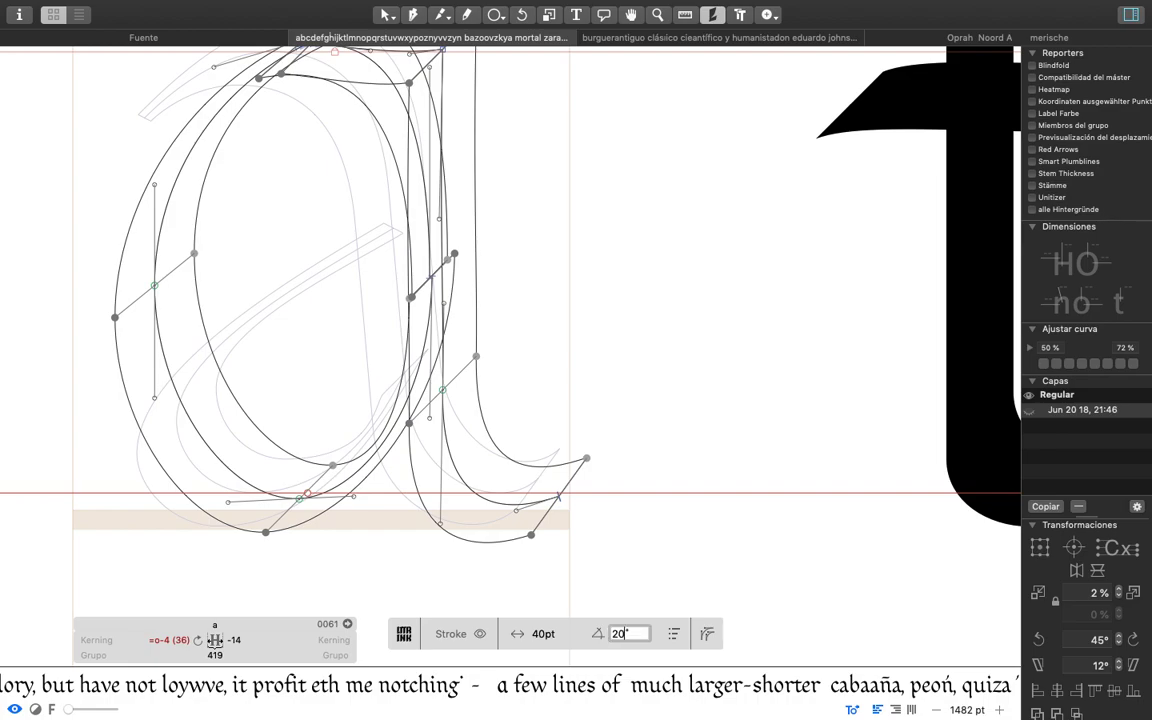
pyautogui.press('Return')
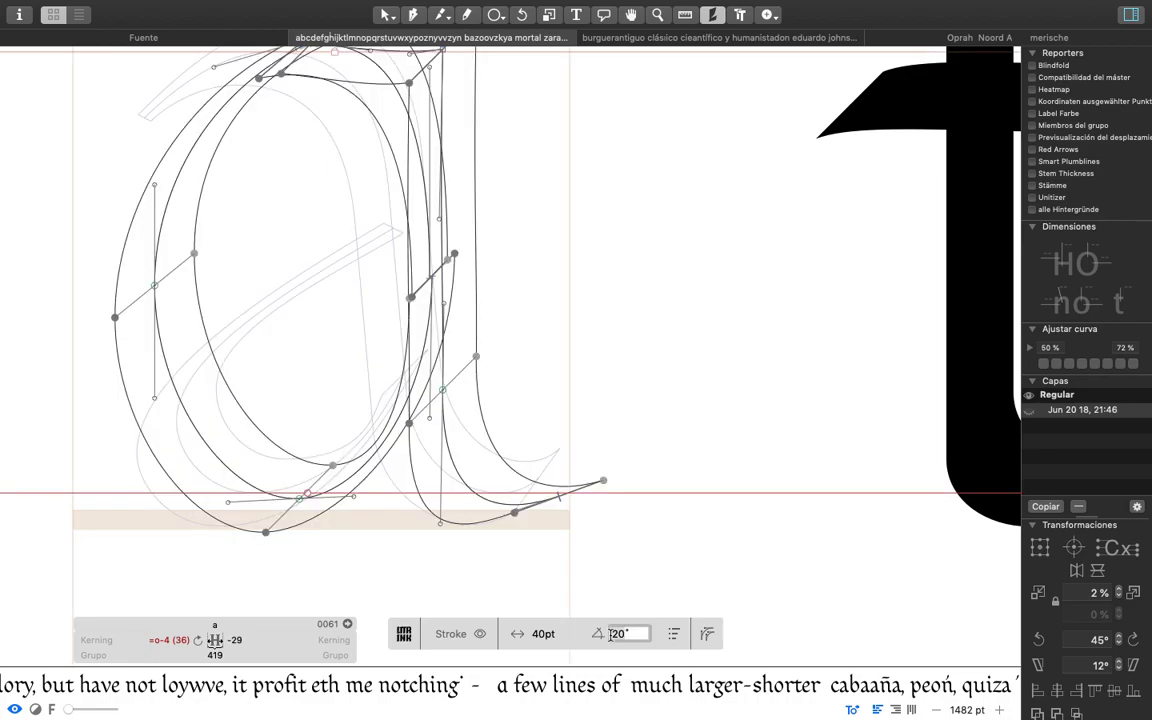
pyautogui.write('30')
pyautogui.press('Return')
pyautogui.press('space')
# Set the stroke angle at the a's tail end node to 60° and deselect the node.
pyautogui.doubleClick(610, 634)
pyautogui.write('60')
pyautogui.press('Return')
pyautogui.click(545, 402)
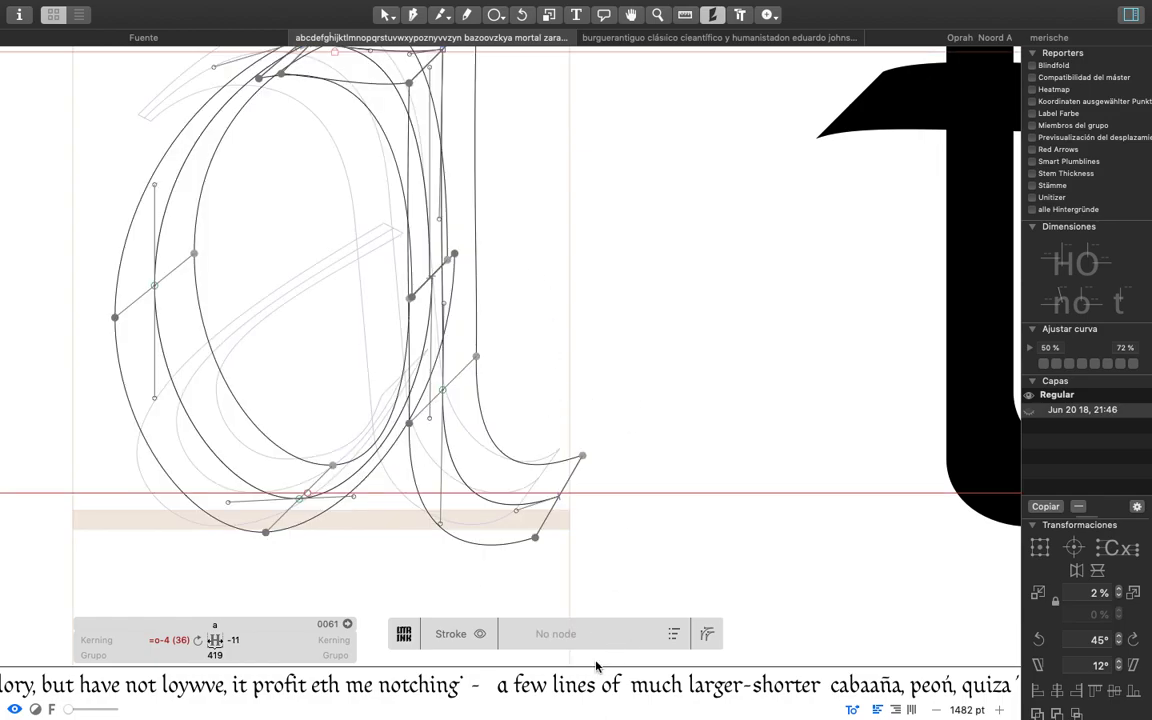
# Set the layer stroke width of the a's "Jun 20 18, 21:46" layer to 36 pt and preview the filled letter.
pyautogui.click(673, 634)
pyautogui.hscroll(5, 470, 393)
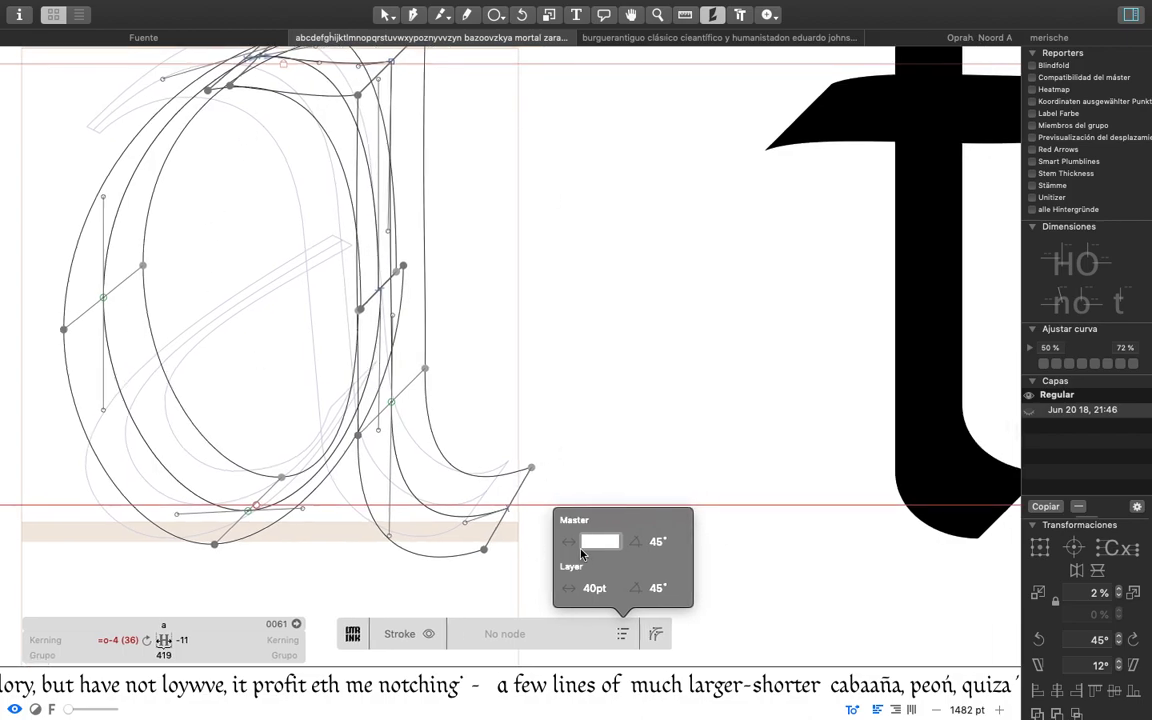
pyautogui.click(591, 587)
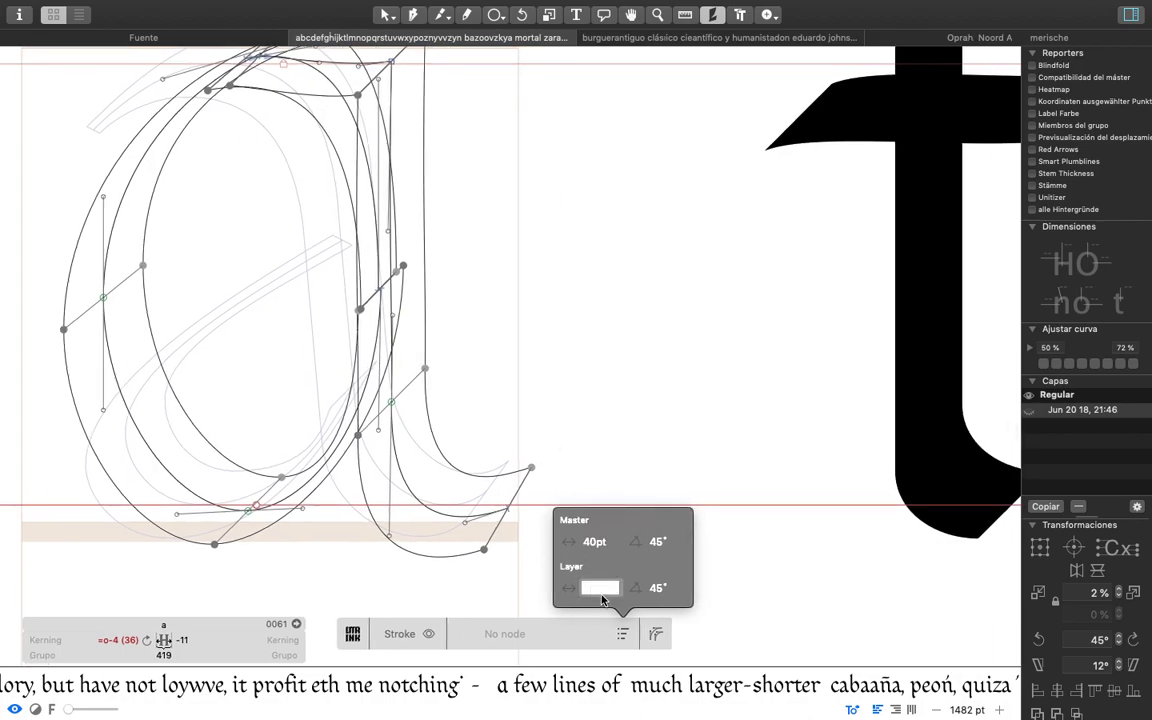
pyautogui.write('36')
pyautogui.press('Return')
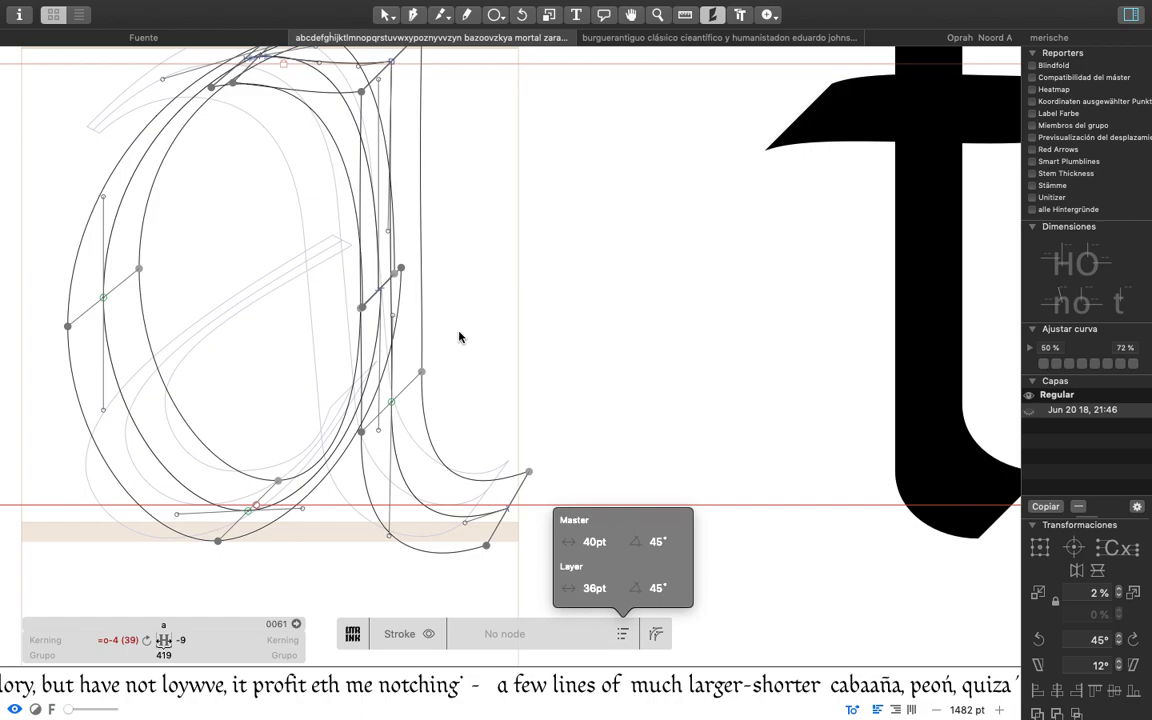
pyautogui.press('space')
pyautogui.moveTo(459, 312); pyautogui.dragTo(459, 355)
pyautogui.scroll(-3, 459, 355)
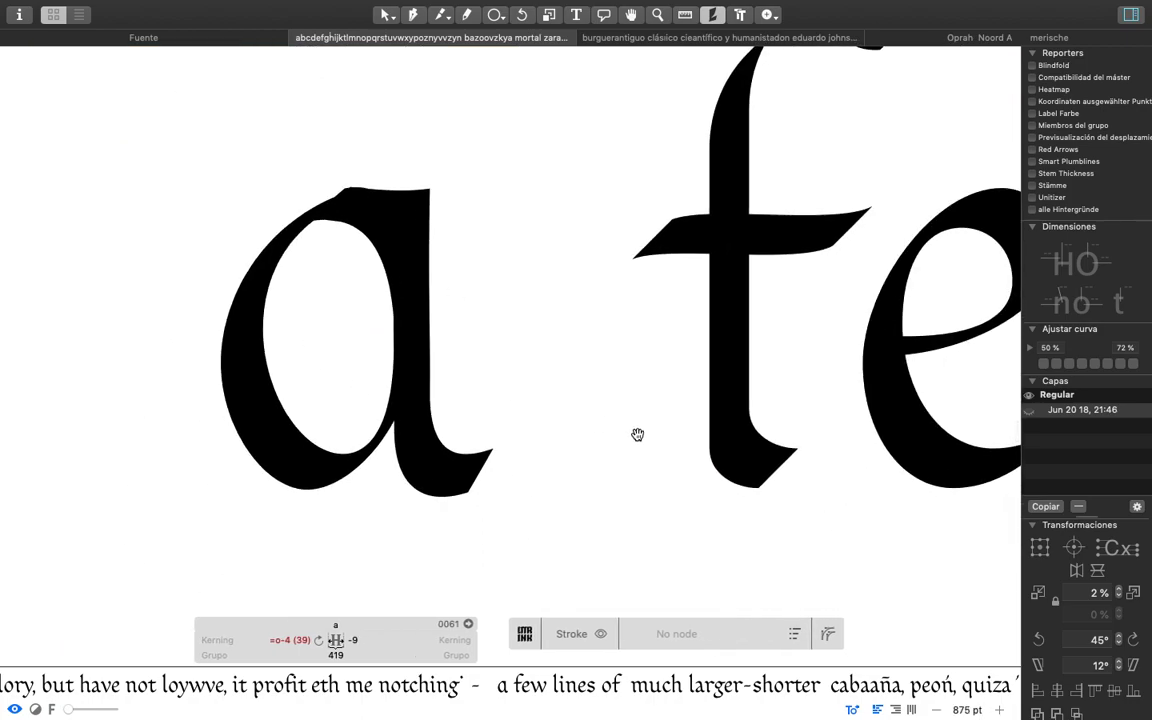
# Switch the a to its Regular layer, set that layer's stroke width to 45 pt and preview the result.
pyautogui.click(1080, 397)
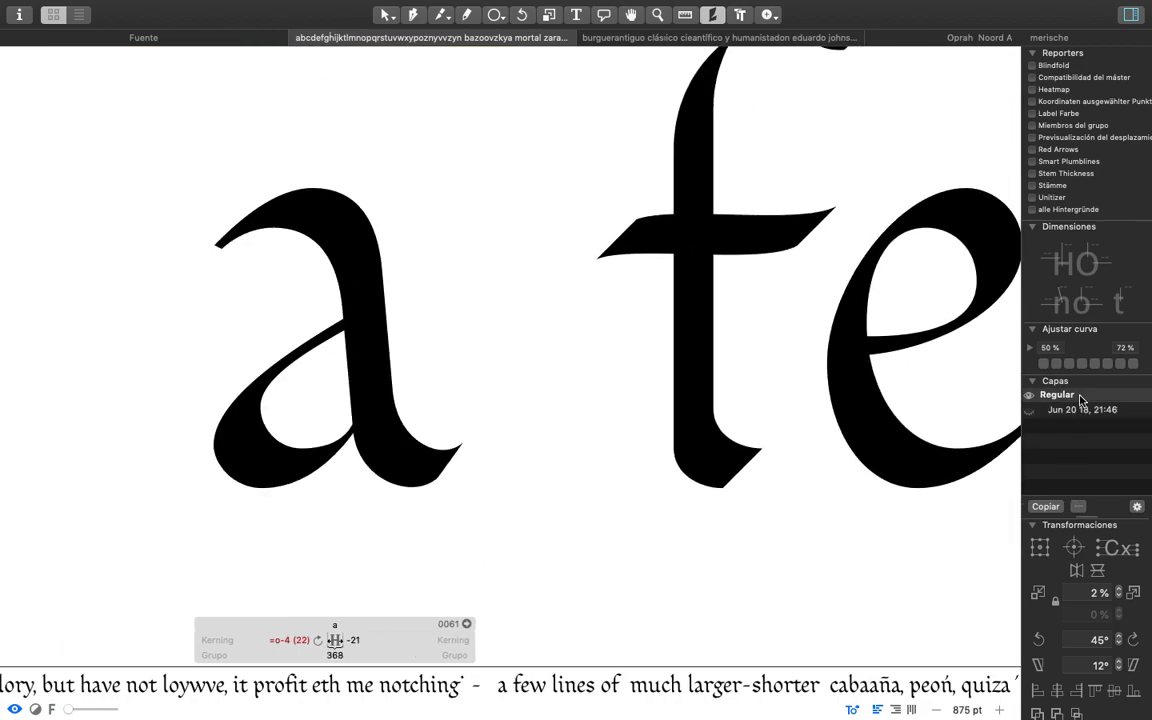
pyautogui.press('space')
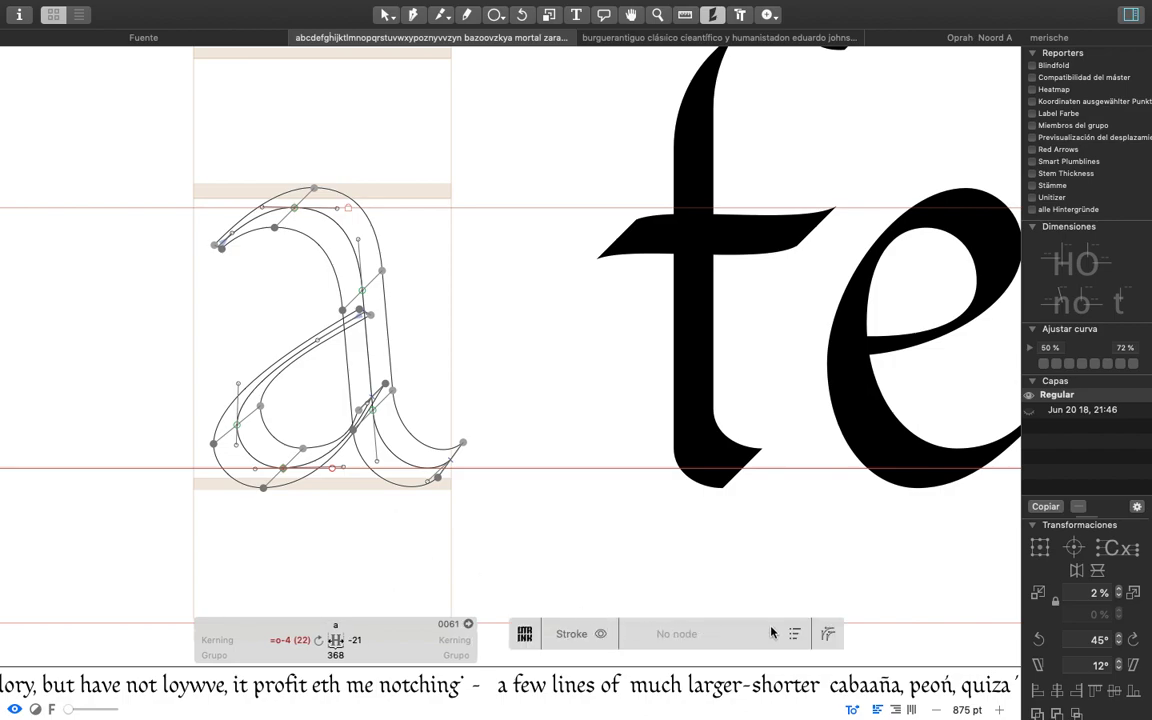
pyautogui.click(794, 633)
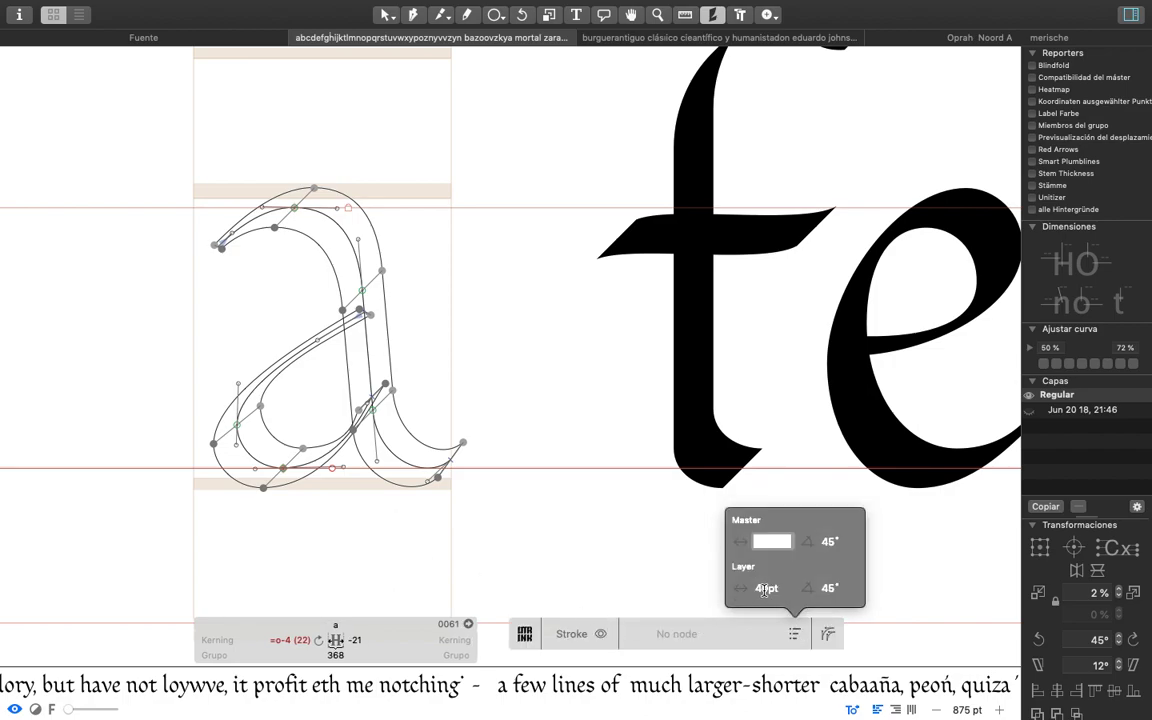
pyautogui.click(766, 588)
pyautogui.write('45')
pyautogui.press('Return')
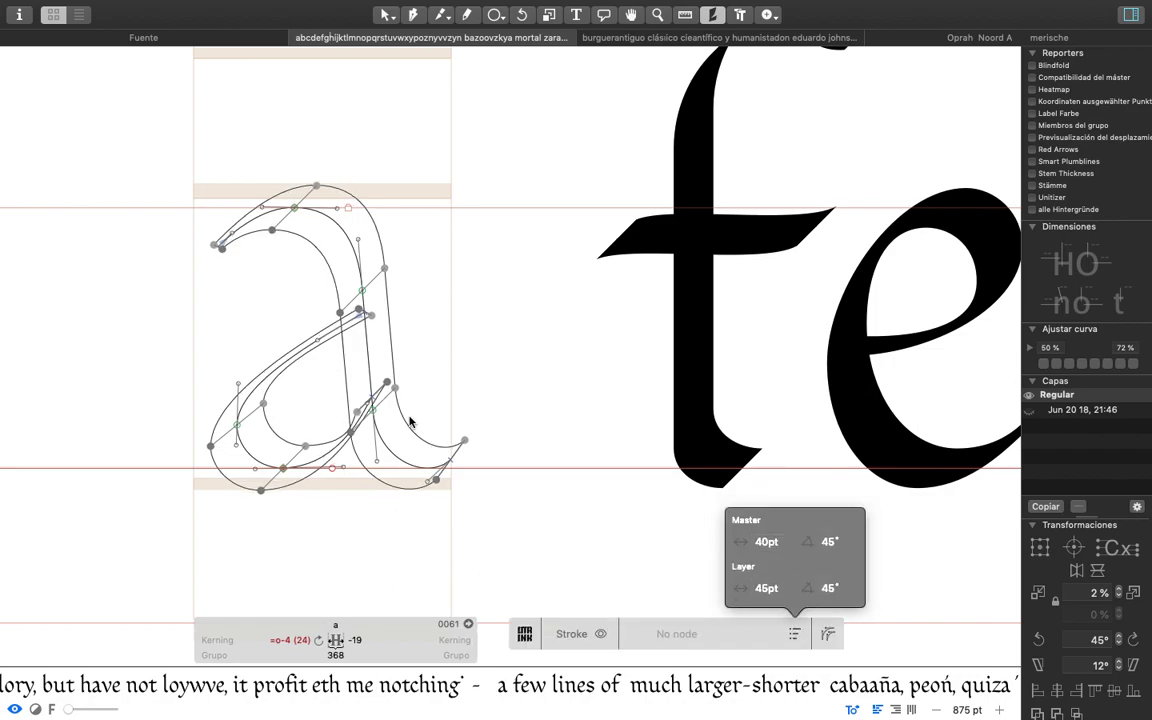
pyautogui.press('space')
pyautogui.click(440, 376)
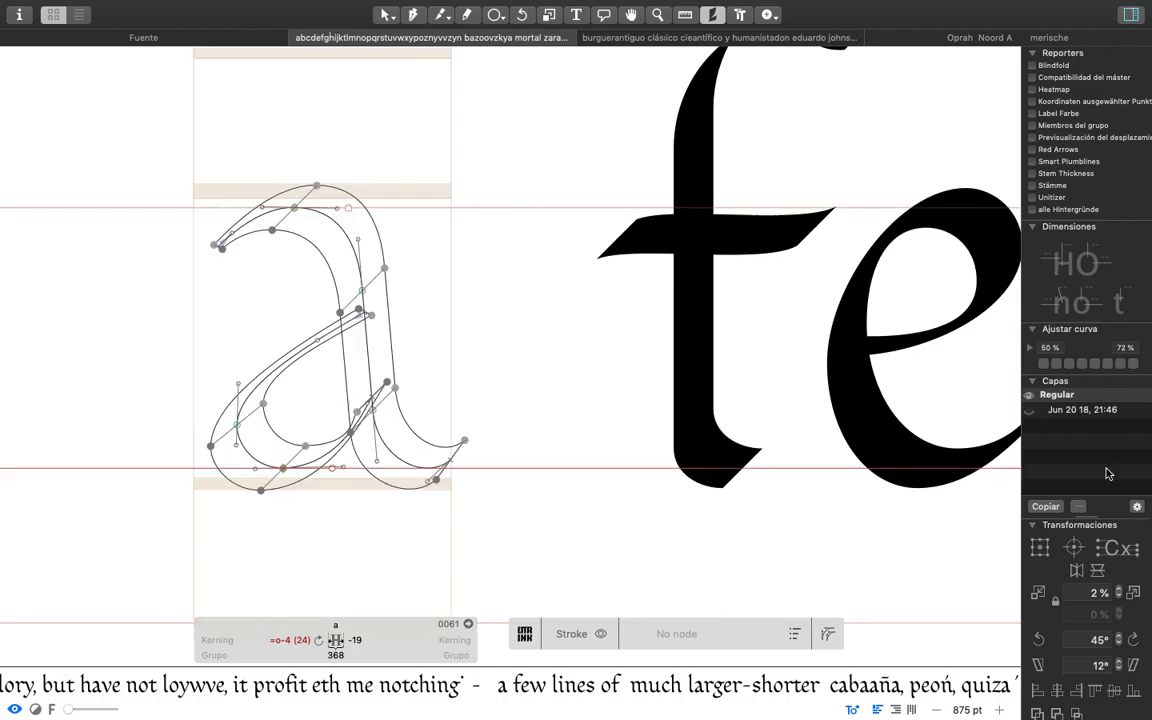
# Compare the layer stroke settings of the a's "Jun 20 18, 21:46" and Regular layers.
pyautogui.click(1073, 409)
pyautogui.press('space')
pyautogui.click(796, 641)
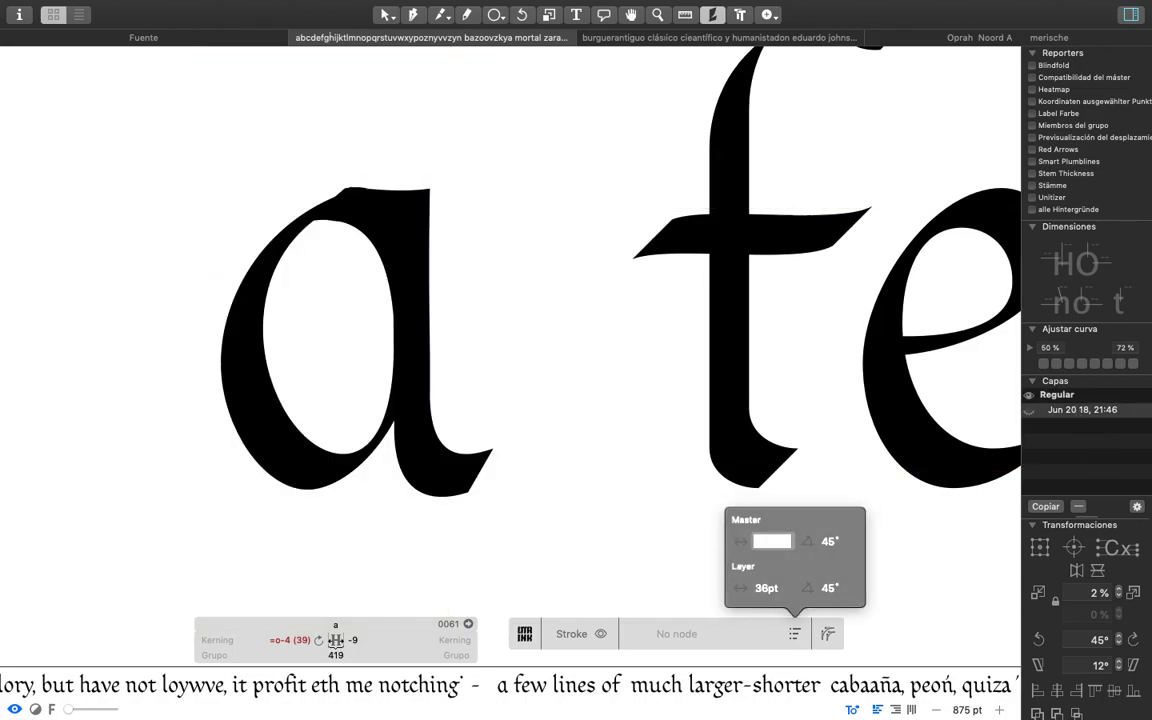
pyautogui.click(1077, 394)
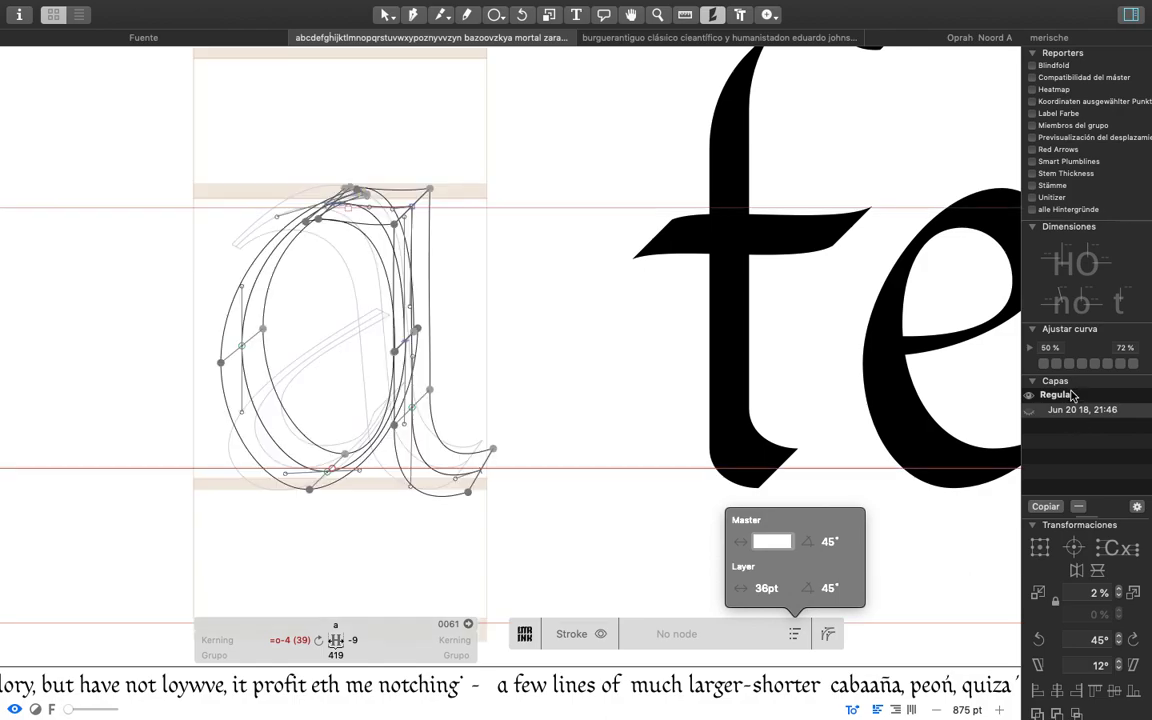
pyautogui.click(794, 633)
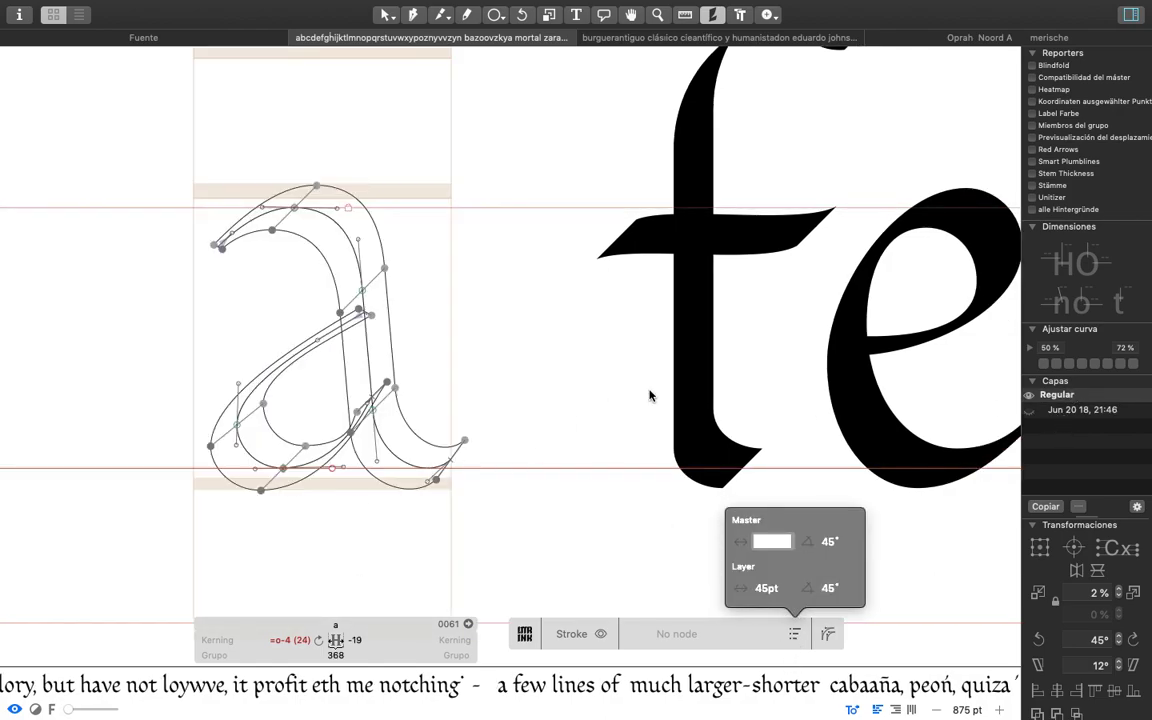
# Open the f in "few" for editing and set the master stroke width to 50 pt.
pyautogui.doubleClick(700, 480)
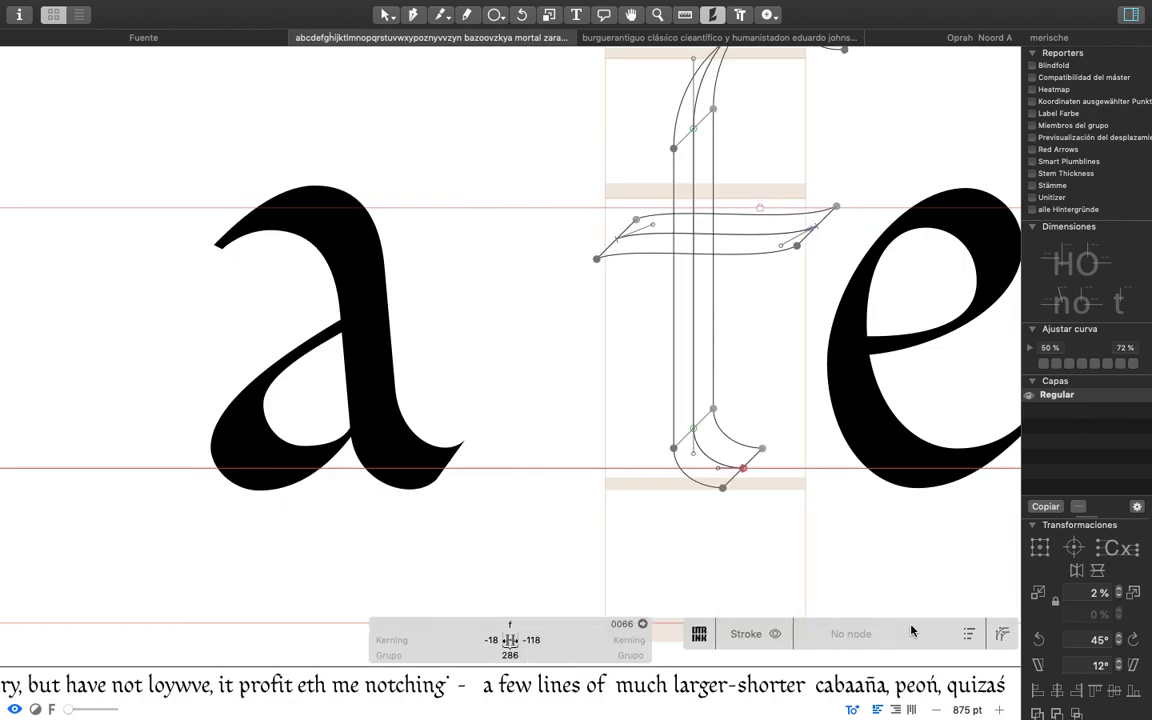
pyautogui.click(967, 633)
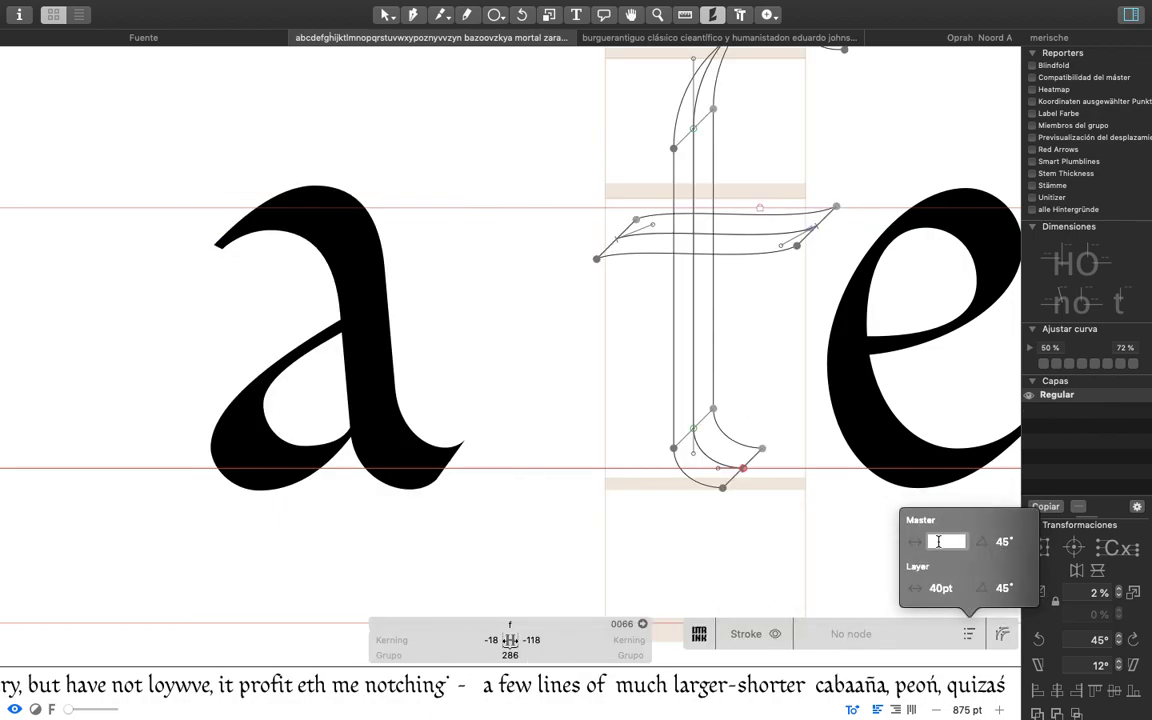
pyautogui.write('40')
pyautogui.press('Tab')
pyautogui.click(944, 543)
pyautogui.write('50')
pyautogui.press('Return')
pyautogui.click(622, 391)
pyautogui.press('space')
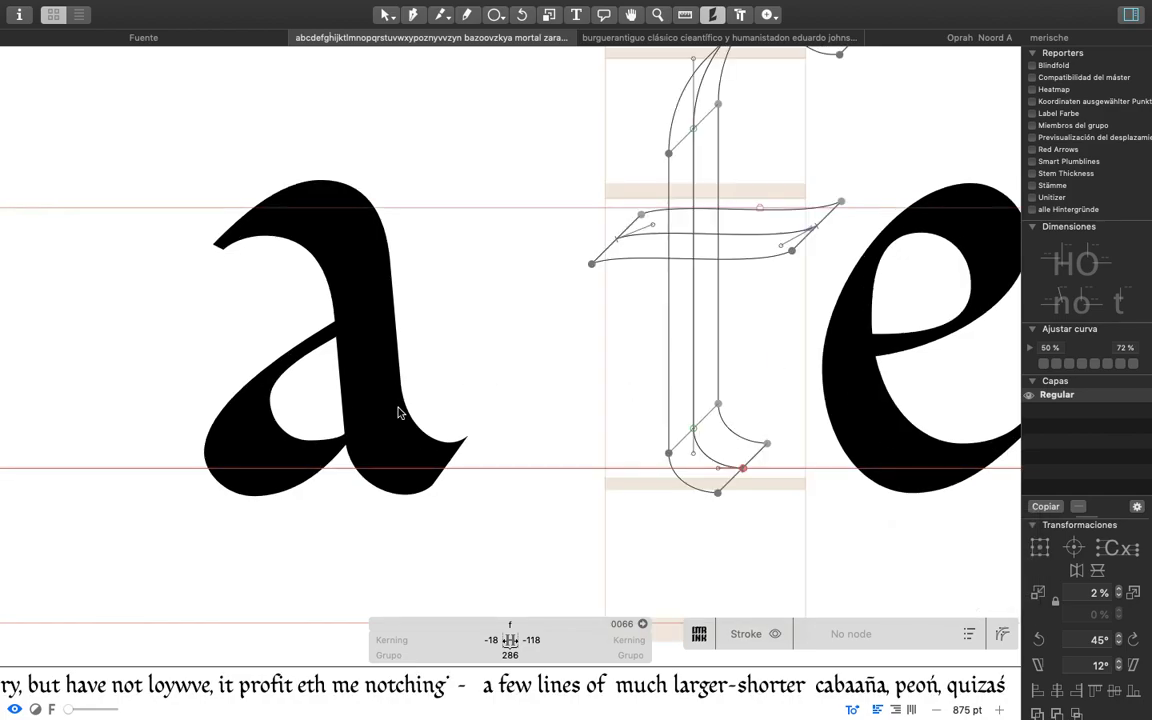
# Switch the a before "few" back to its "Jun 20 18, 21:46" layer and show its stroke settings.
pyautogui.doubleClick(398, 409)
pyautogui.press('space')
pyautogui.click(1047, 411)
pyautogui.press('space')
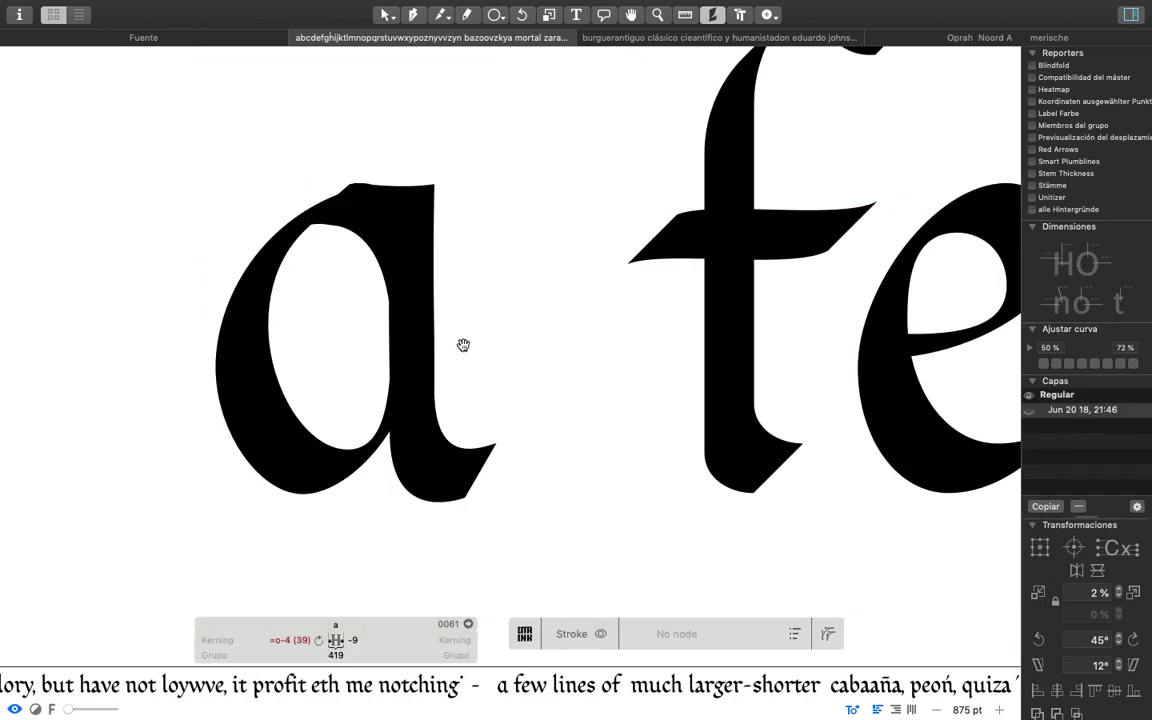
pyautogui.click(793, 633)
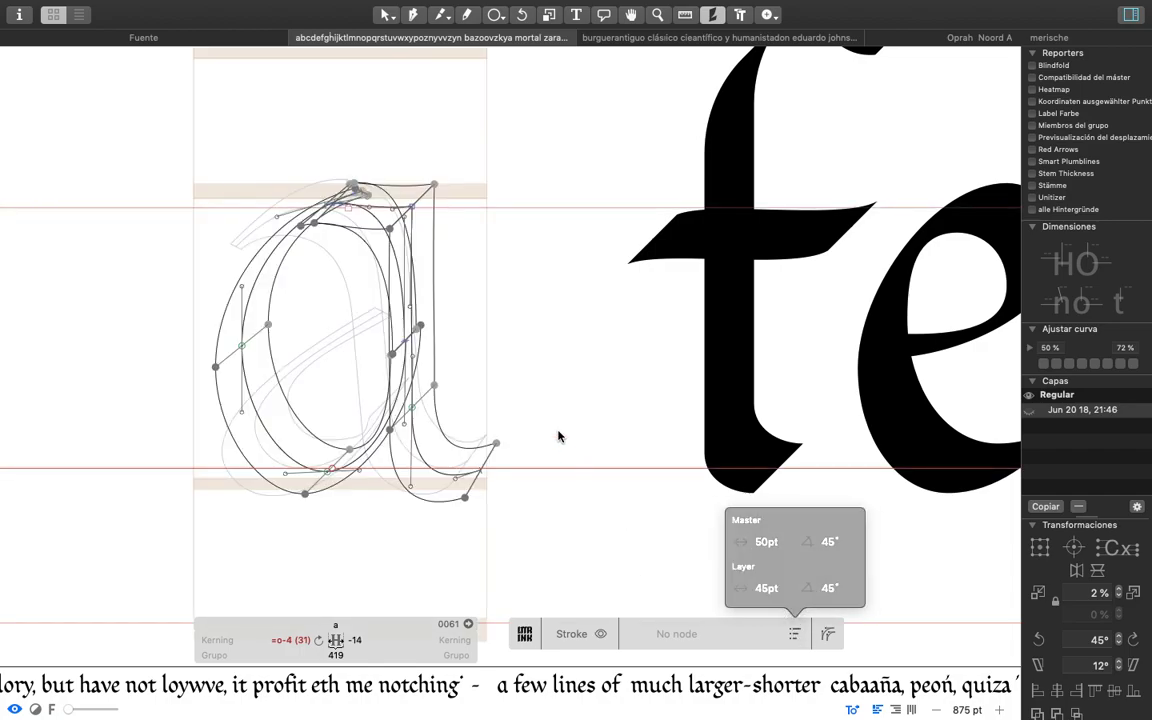
# Look over the "a few lines of" sample, and examine the pattern lines in the "burguerantiguo clásico" text.
pyautogui.scroll(-3, 654, 345)
pyautogui.scroll(-5, 654, 345)
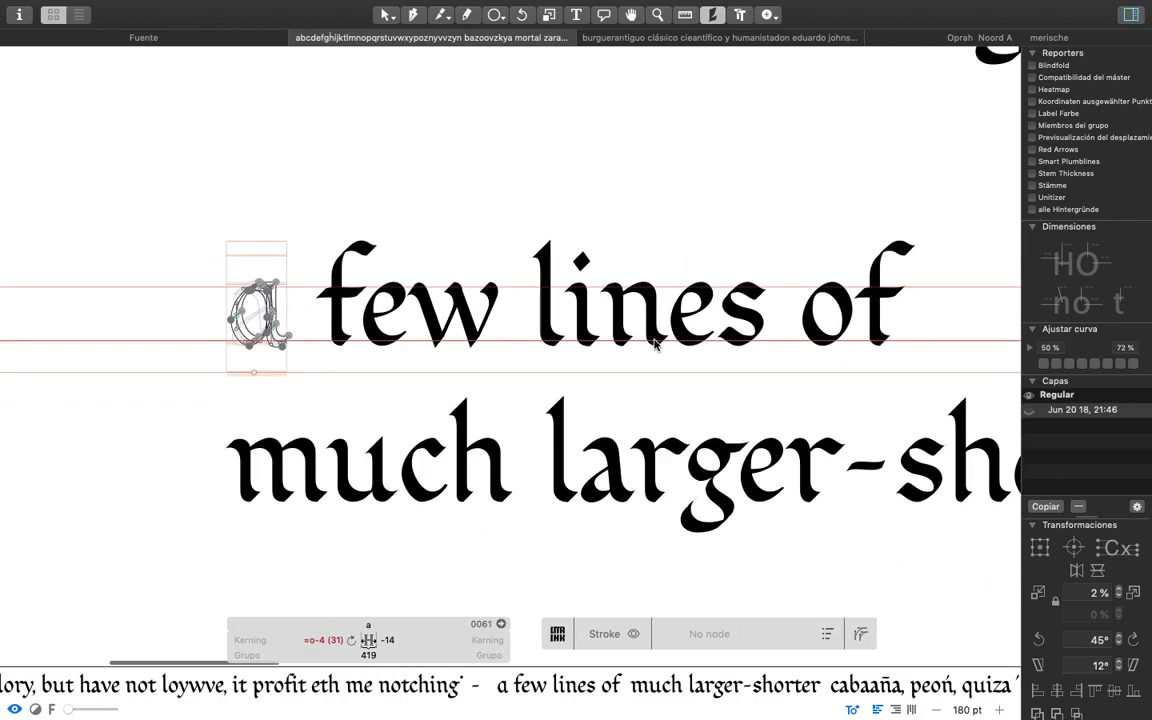
pyautogui.scroll(-3, 654, 345)
pyautogui.scroll(-3, 680, 250)
pyautogui.scroll(2, 700, 150)
pyautogui.scroll(-1, 738, 57)
pyautogui.click(670, 38)
pyautogui.scroll(-5, 617, 310)
pyautogui.scroll(3, 619, 313)
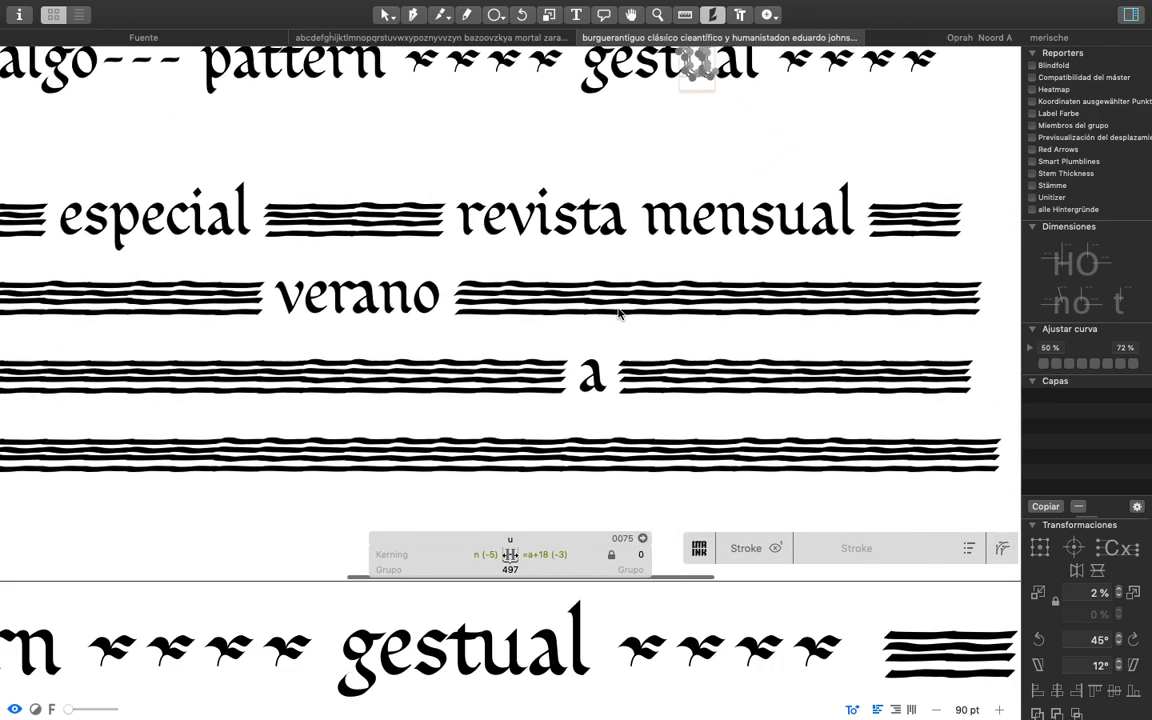
pyautogui.scroll(2, 636, 228)
pyautogui.scroll(10, 700, 226)
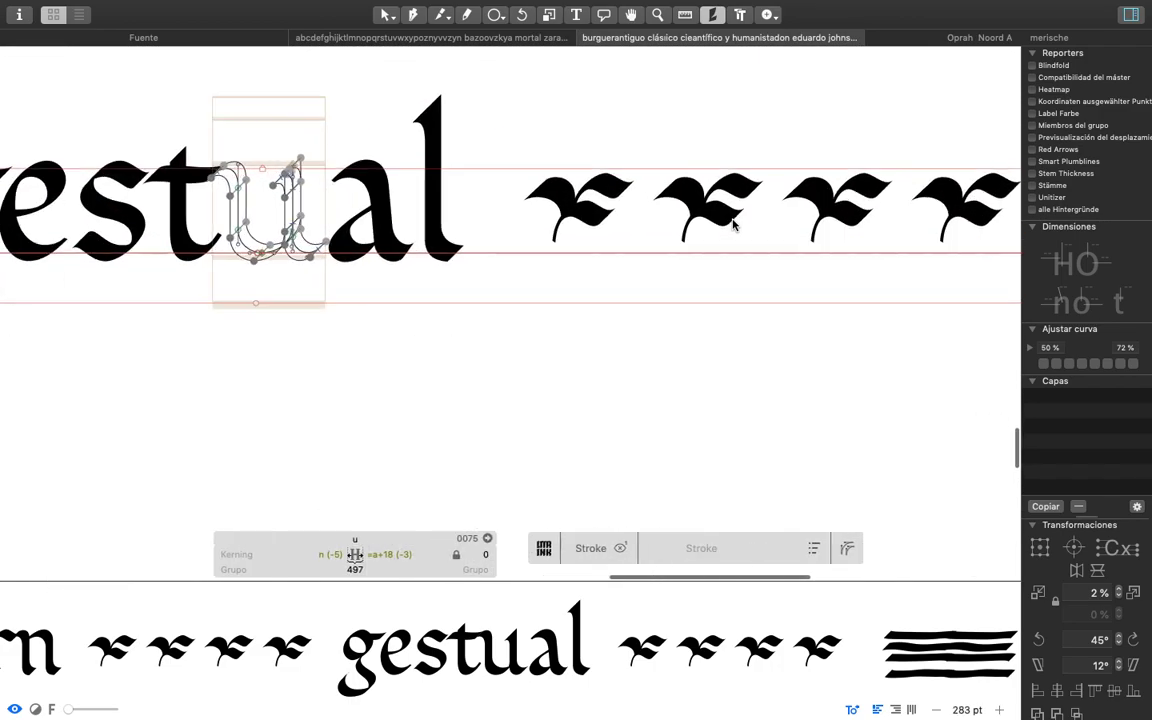
# Open a leaf ornament beside "gestual" and examine its skeleton strokes and filled shape.
pyautogui.doubleClick(733, 225)
pyautogui.scroll(5, 677, 286)
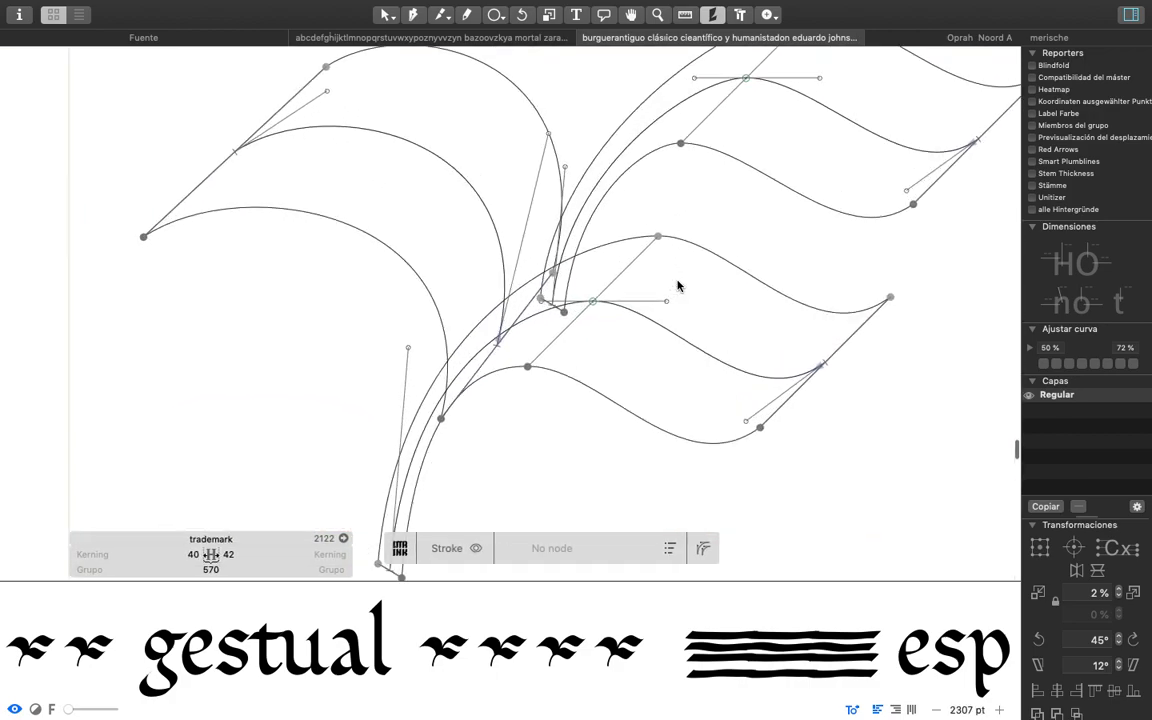
pyautogui.scroll(-4, 677, 286)
pyautogui.press('space')
pyautogui.hscroll(-10, 677, 286)
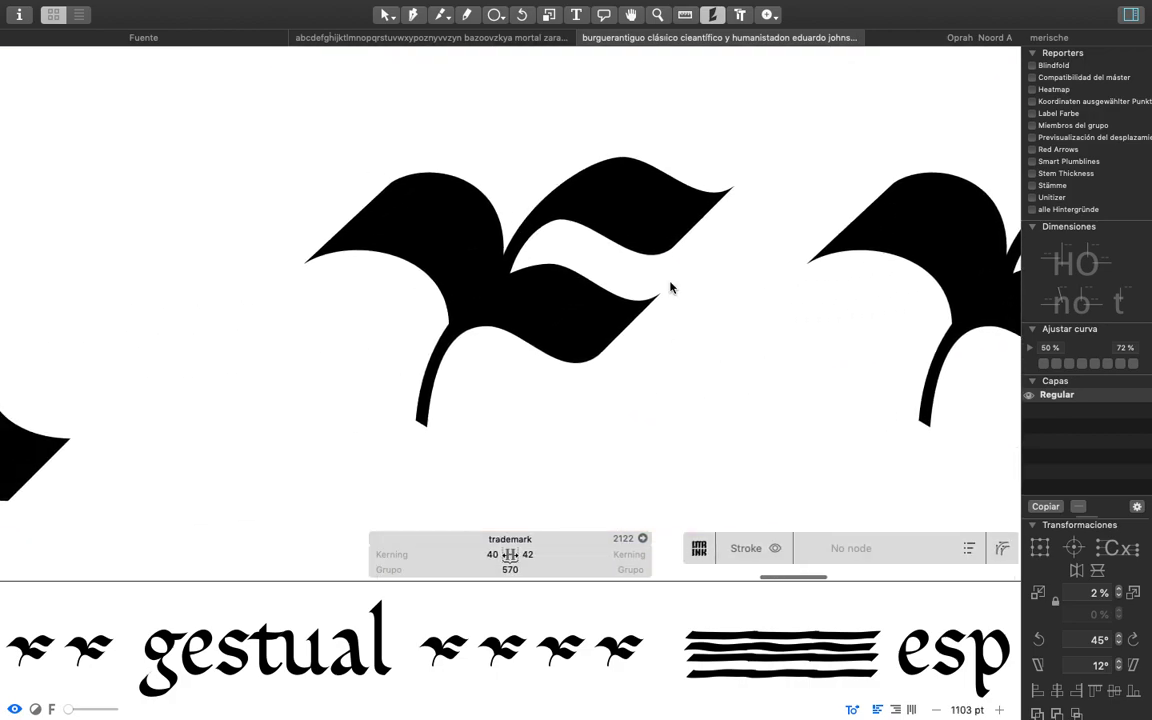
# Open the g in "gestual" for editing and lower the curve handle at the end of its tail.
pyautogui.hscroll(-15, 670, 287)
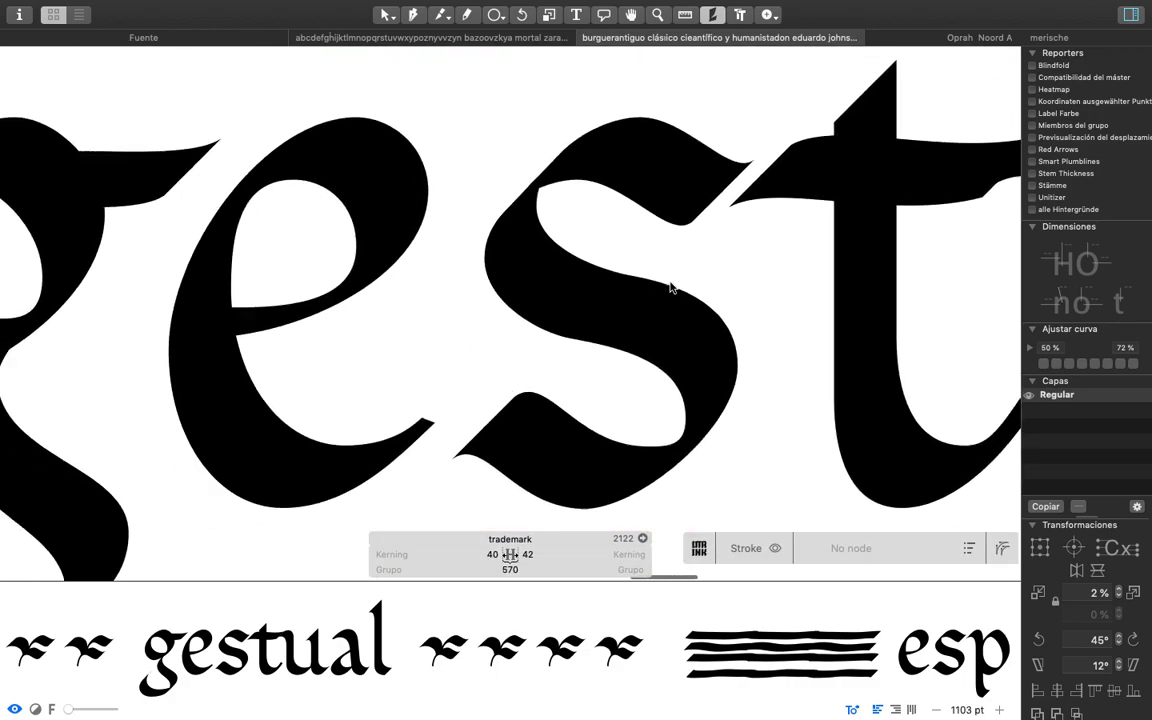
pyautogui.hscroll(-6, 670, 287)
pyautogui.doubleClick(398, 334)
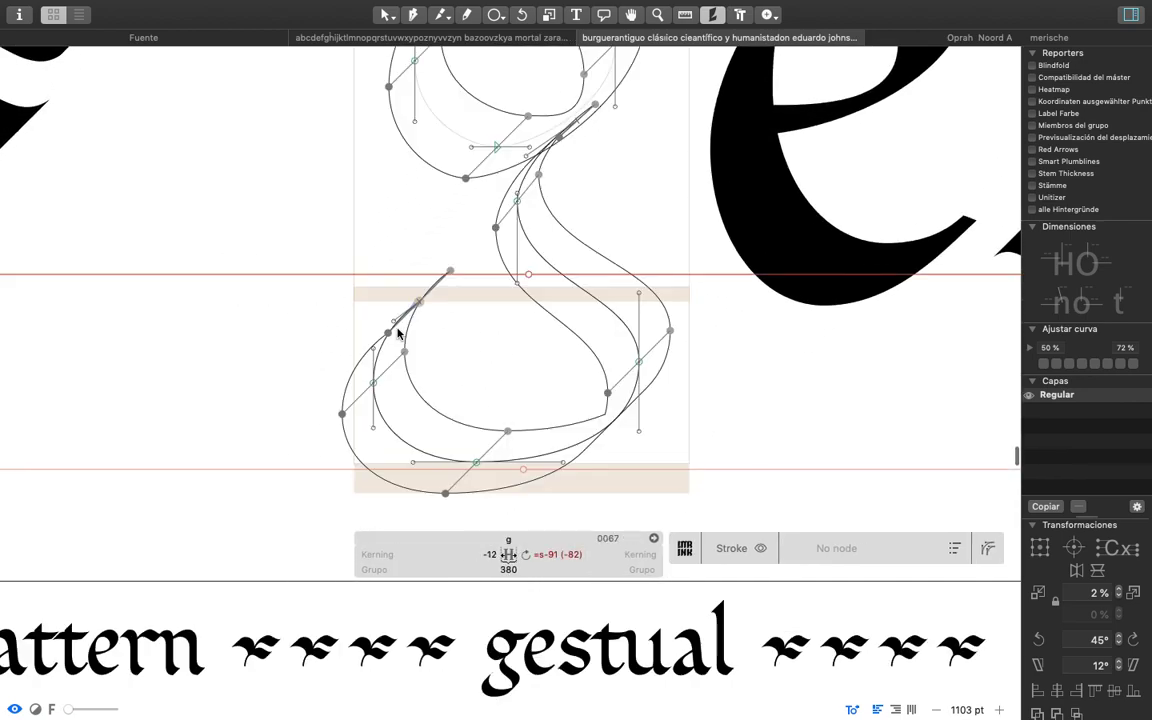
pyautogui.moveTo(394, 321); pyautogui.dragTo(394, 326)
pyautogui.press('space')
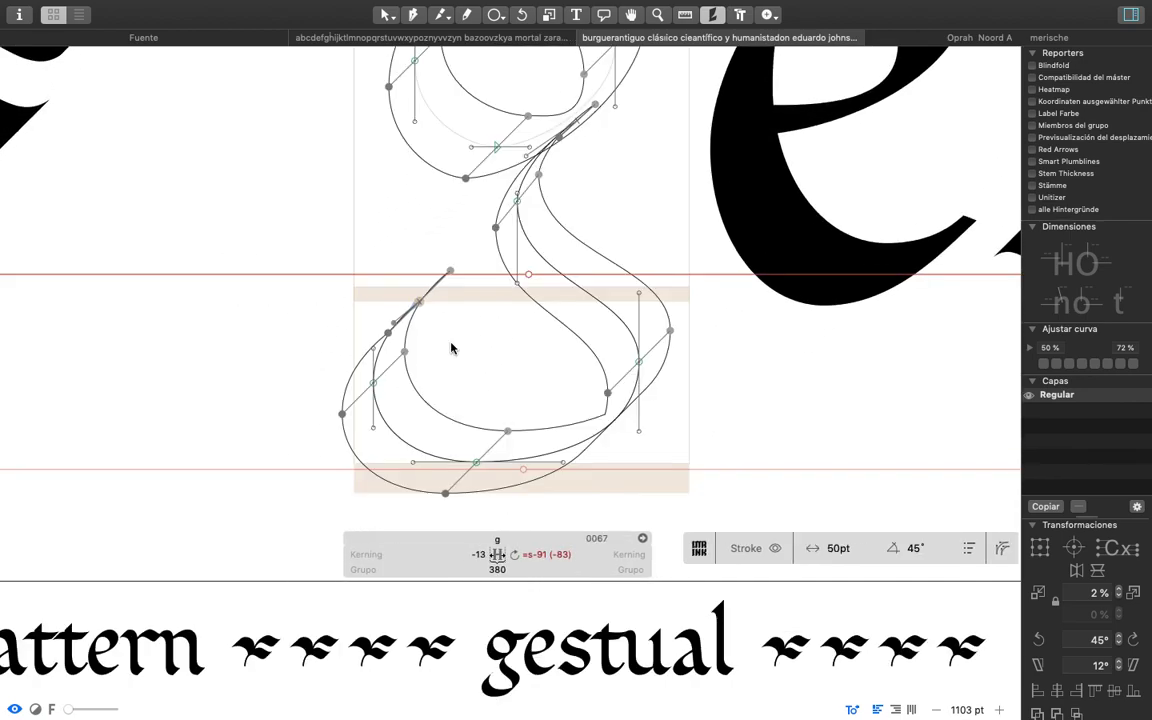
pyautogui.press('space')
pyautogui.press('Down')
pyautogui.press('Down')
pyautogui.press('Down')
pyautogui.press('Down')
pyautogui.press('Down')
pyautogui.press('Down')
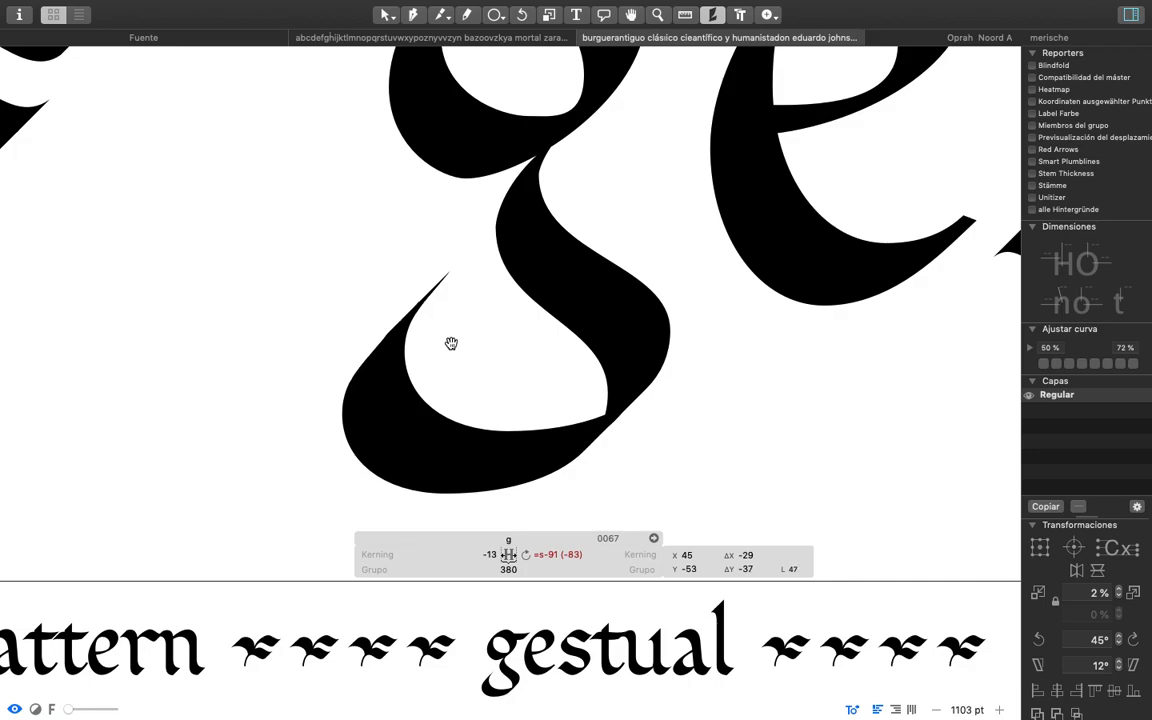
# Raise the end node of the g's tail to Y -6 and preview the filled letter in the word.
pyautogui.press('space')
pyautogui.click(418, 302)
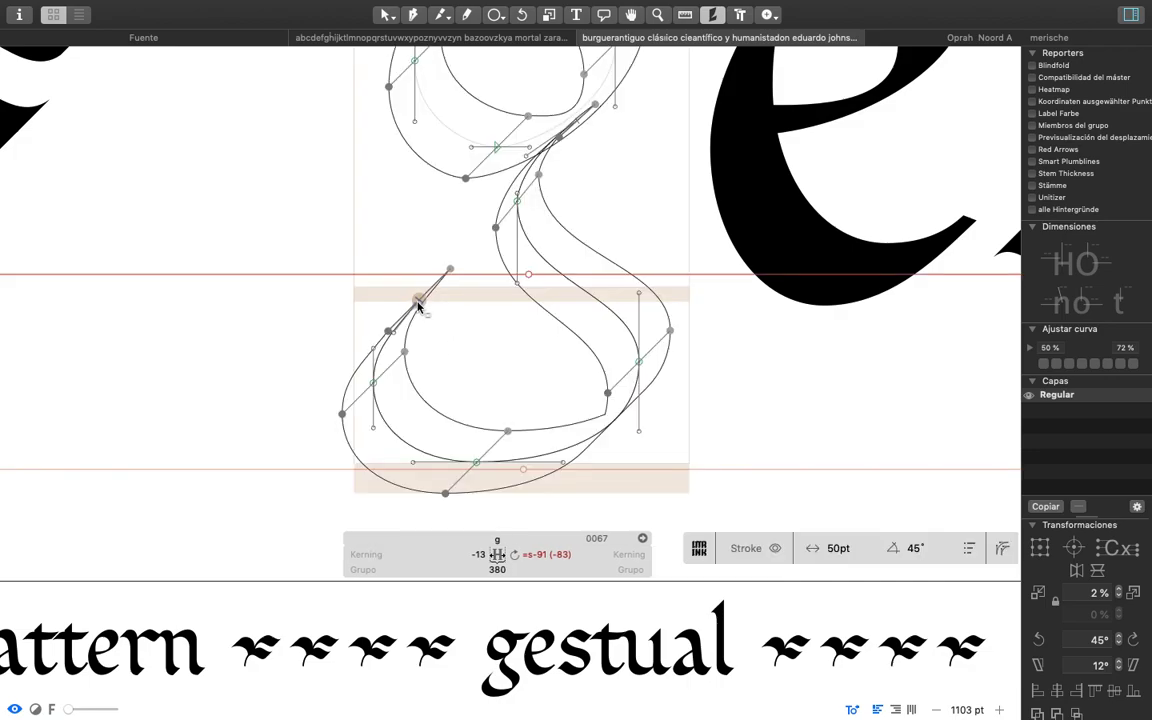
pyautogui.press('space')
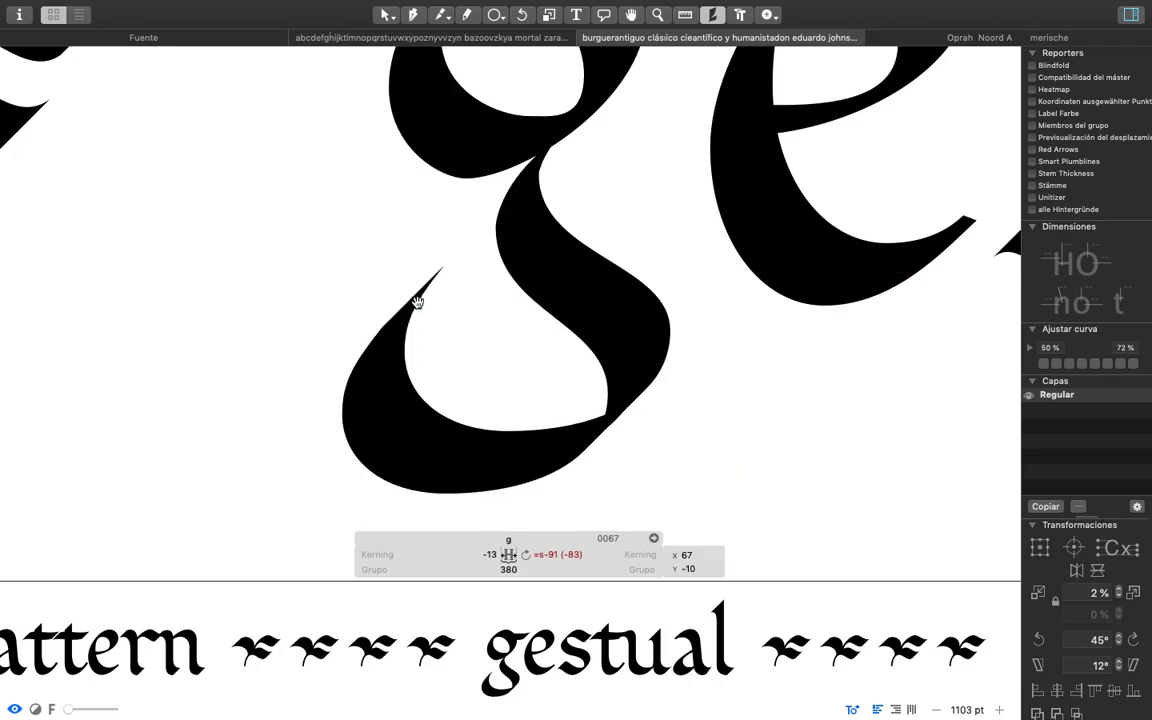
pyautogui.scroll(-5, 756, 368)
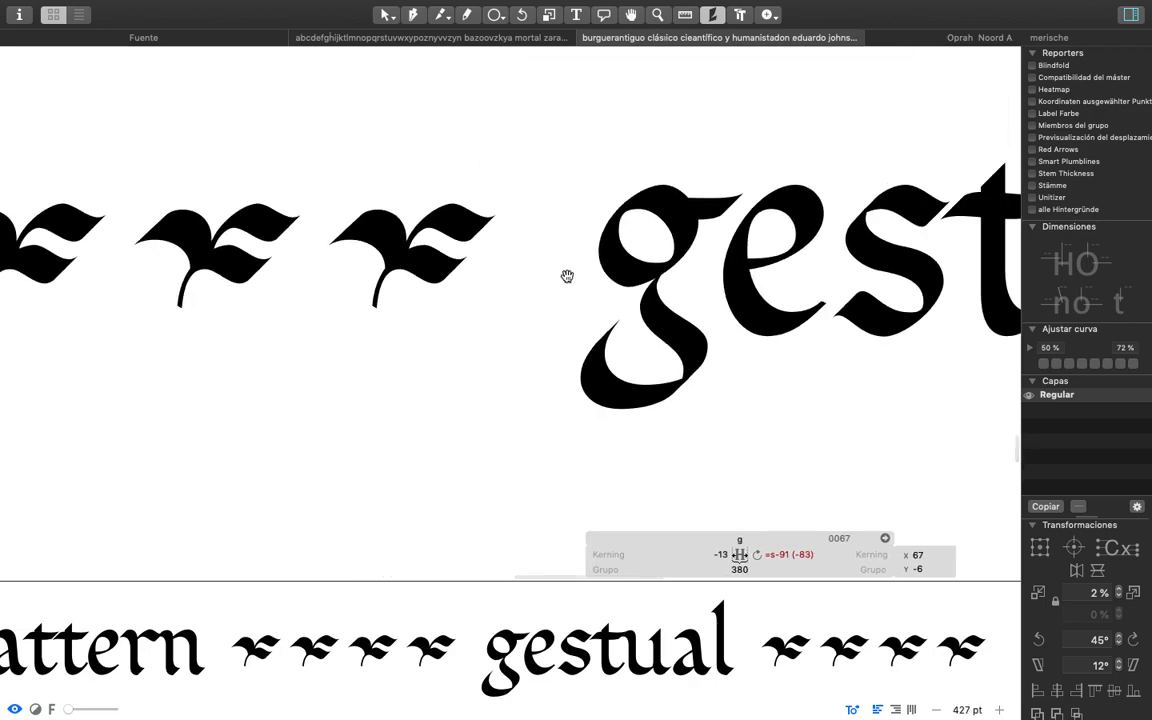